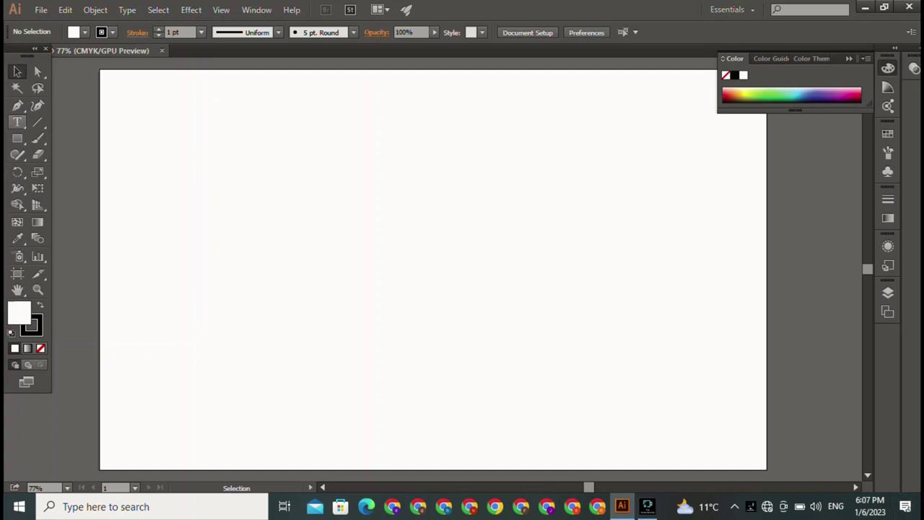
Add a 12 pt Myriad Pro Regular text line reading MALIK to the blank artboard
left_click(18, 121)
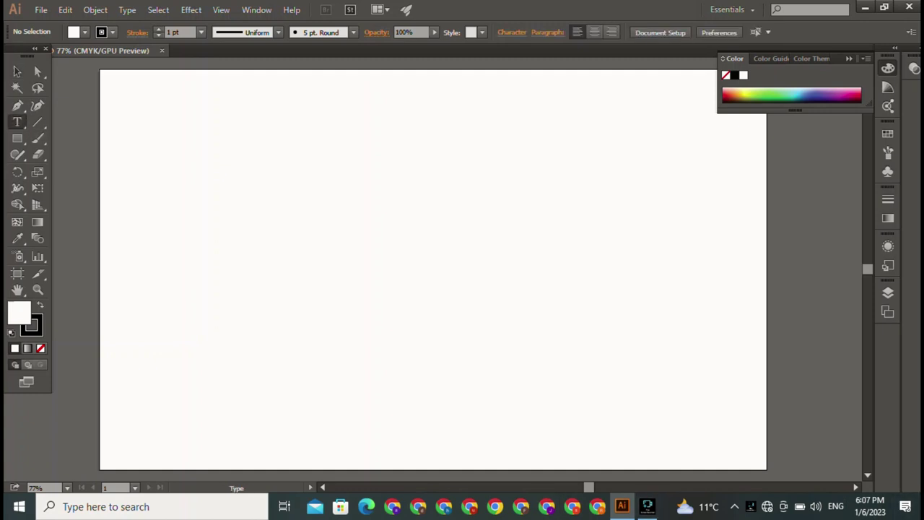
left_click(207, 156)
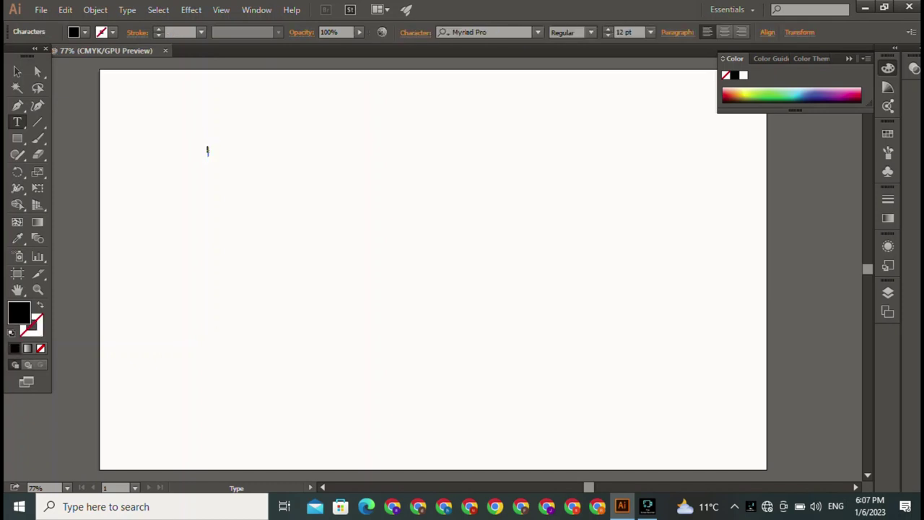
left_click(17, 71)
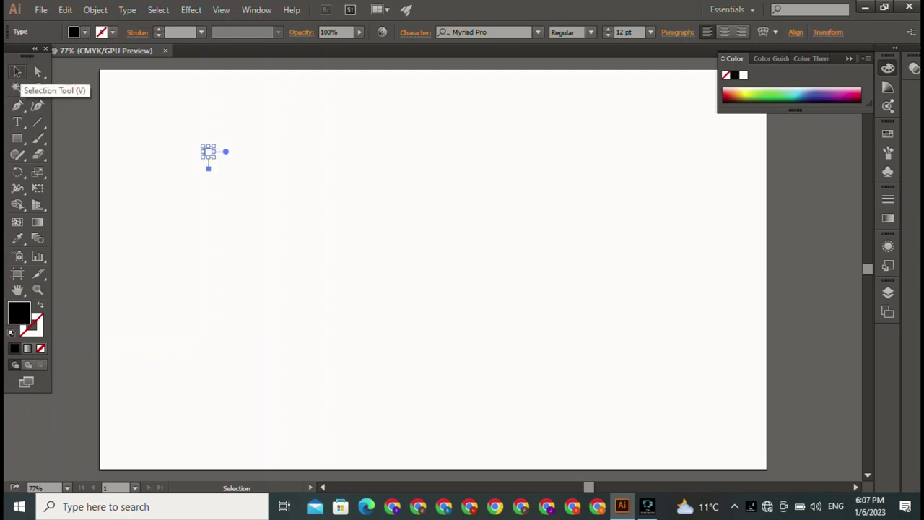
key("Delete")
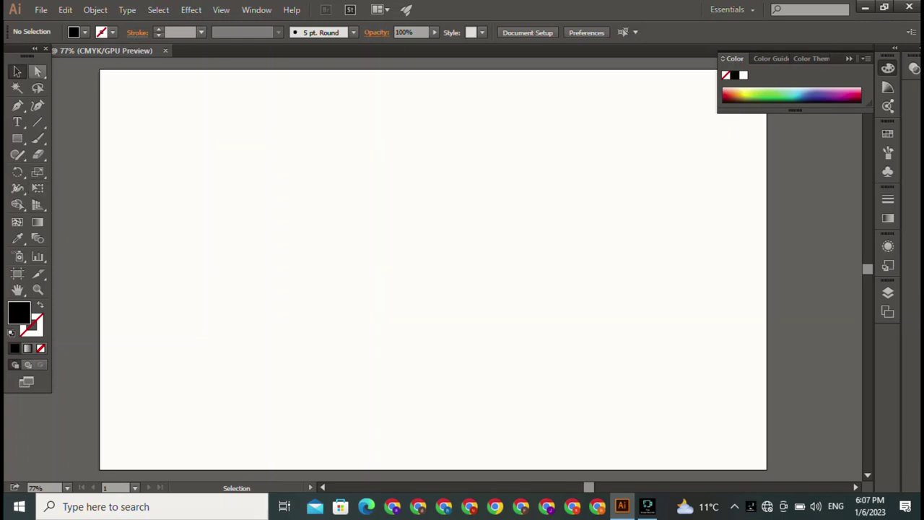
left_click(17, 122)
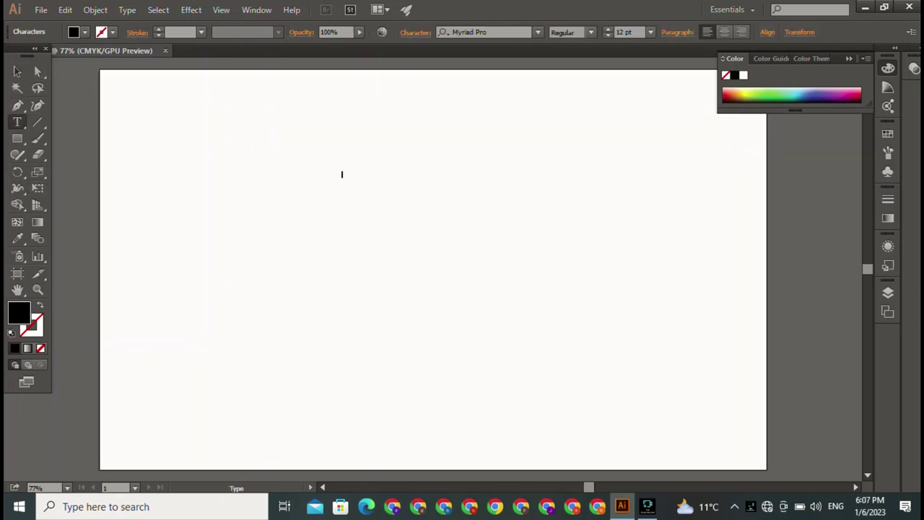
type("M")
type("A")
type("LIK")
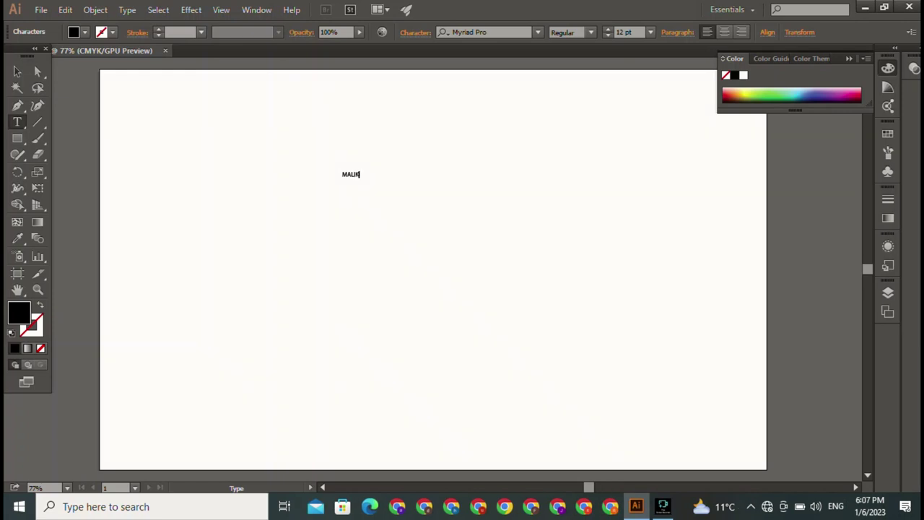
key("Escape")
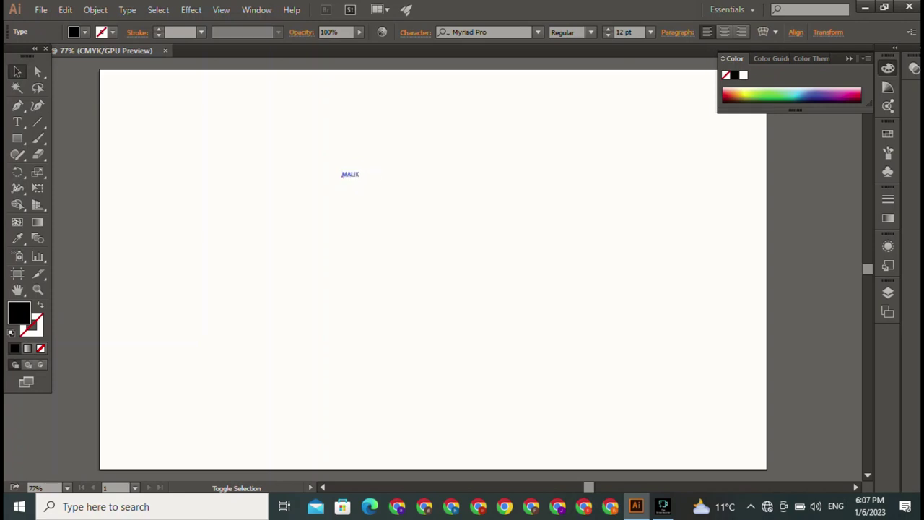
Enlarge MALIK to 104.25 pt and set it in Home Christmas Regular
mouse_move(361, 181)
left_mouse_down()
mouse_move(527, 290)
mouse_move(523, 264)
left_mouse_up()
left_click_drag(432, 216, 514, 127)
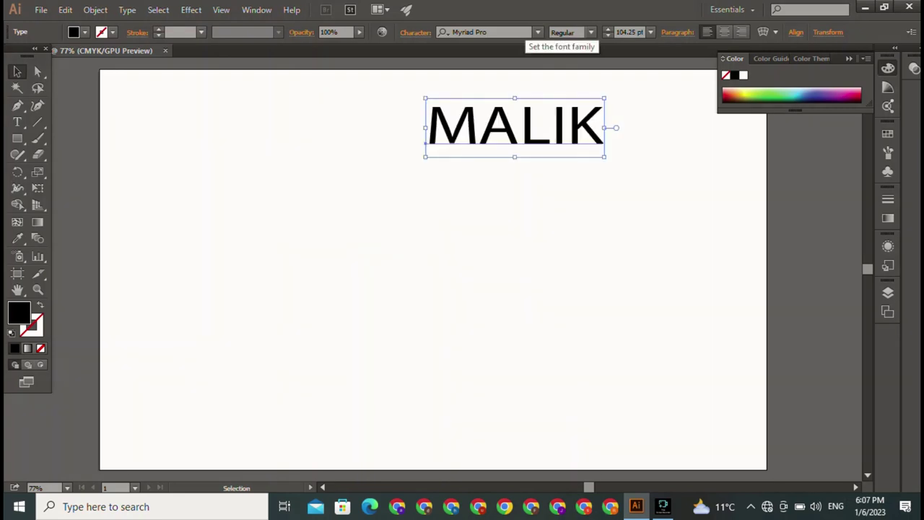
left_click(506, 31)
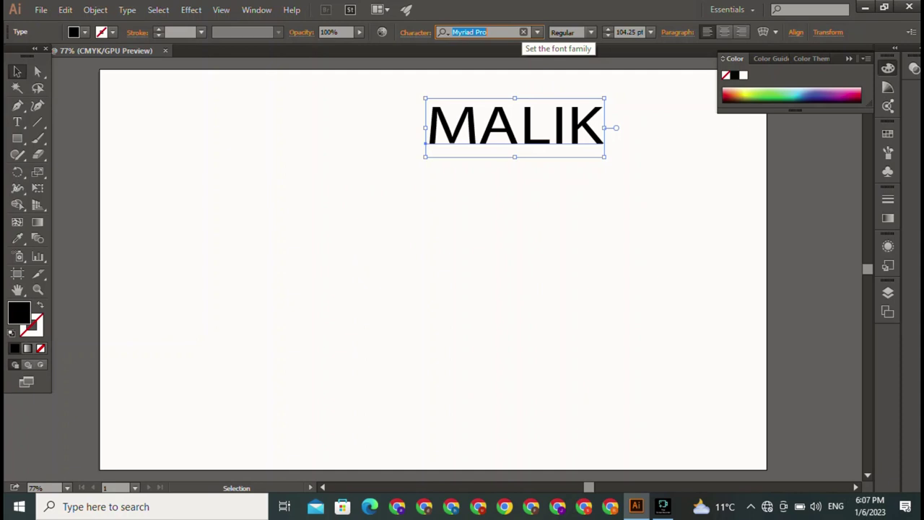
key("BackSpace")
type("H")
key("Return")
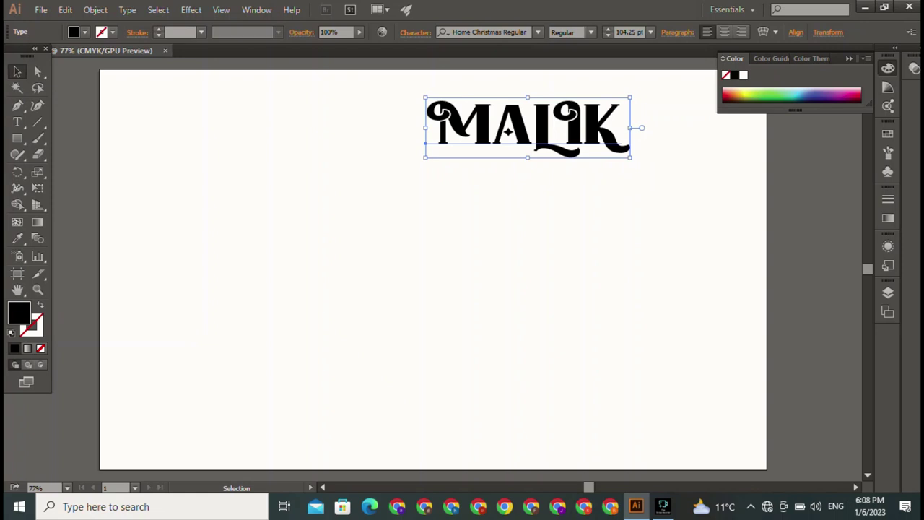
Move MALIK to the upper-left area of the artboard
key("Return")
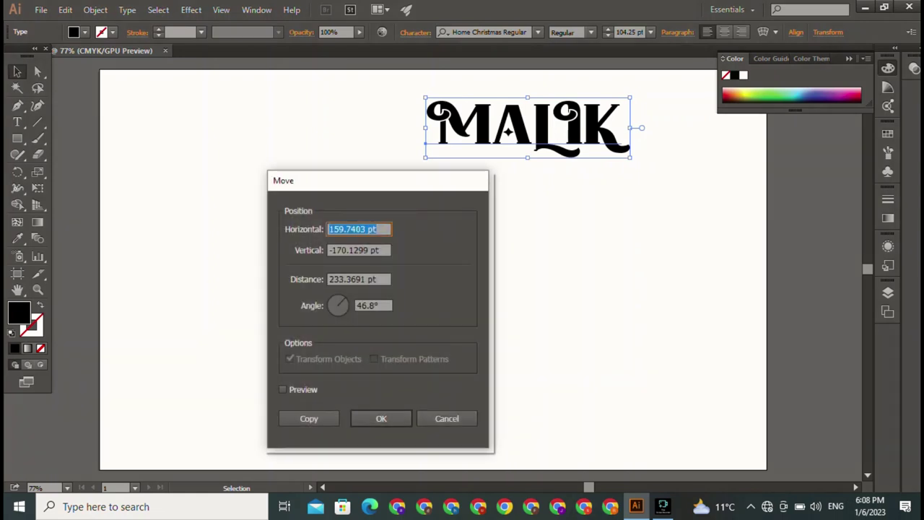
left_click(446, 418)
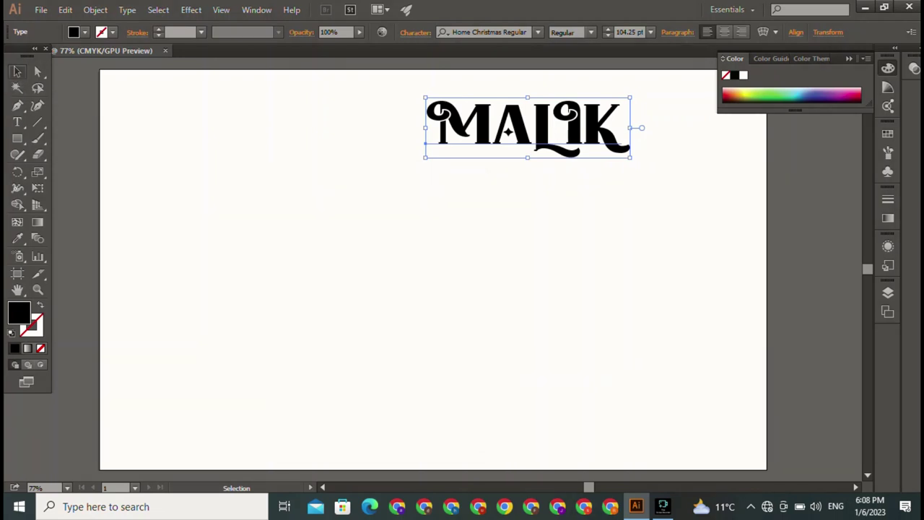
key("ctrl+shift+a")
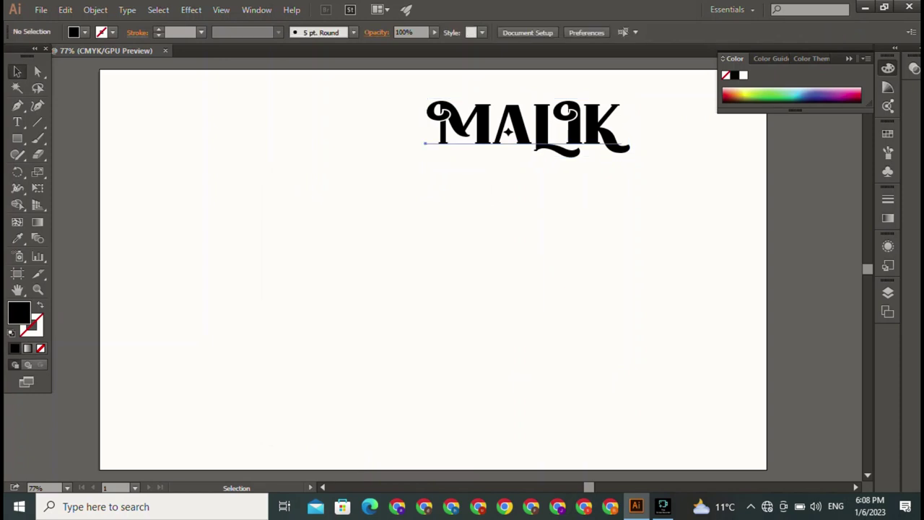
left_click_drag(426, 140, 238, 140)
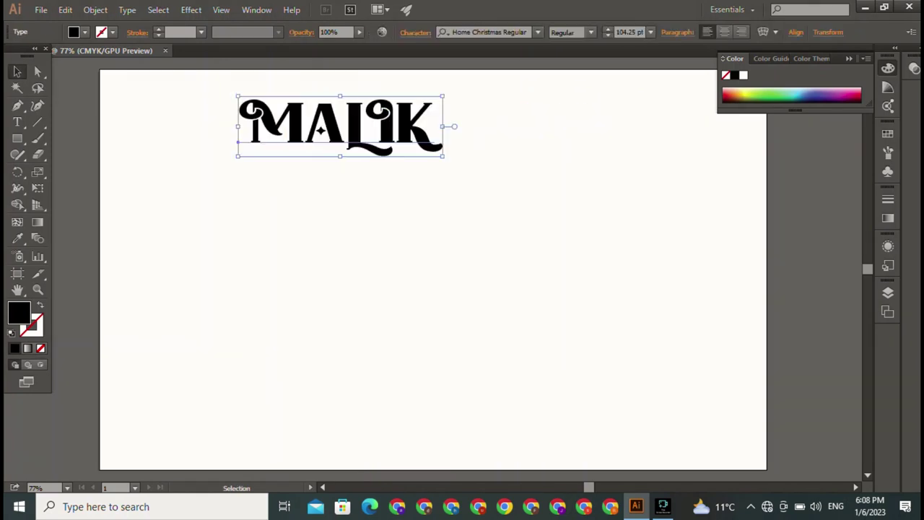
key("t")
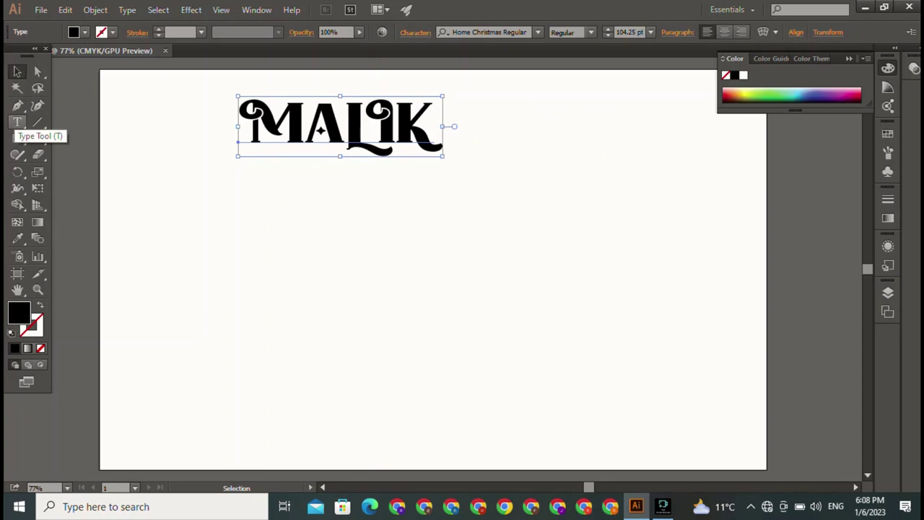
Add a 105 pt MAIB text line at upper right and shift MALIK right along the top
left_click(17, 123)
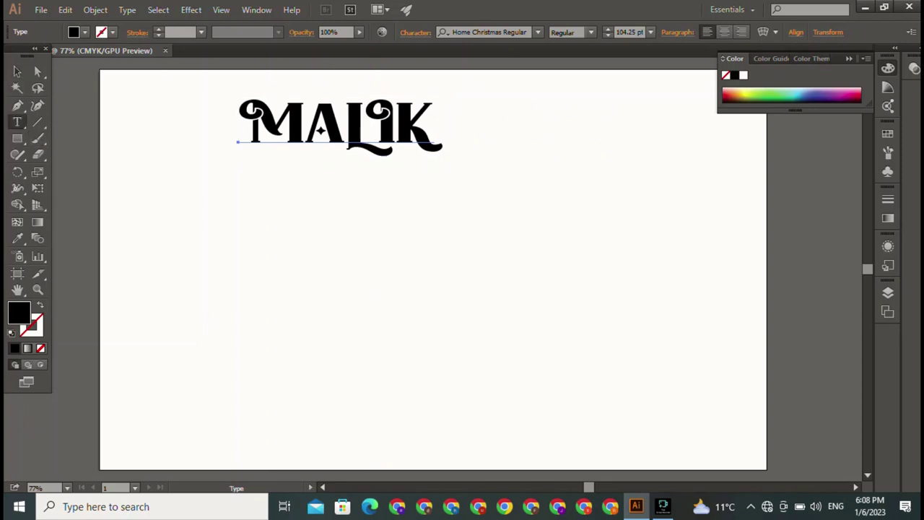
left_click(265, 203)
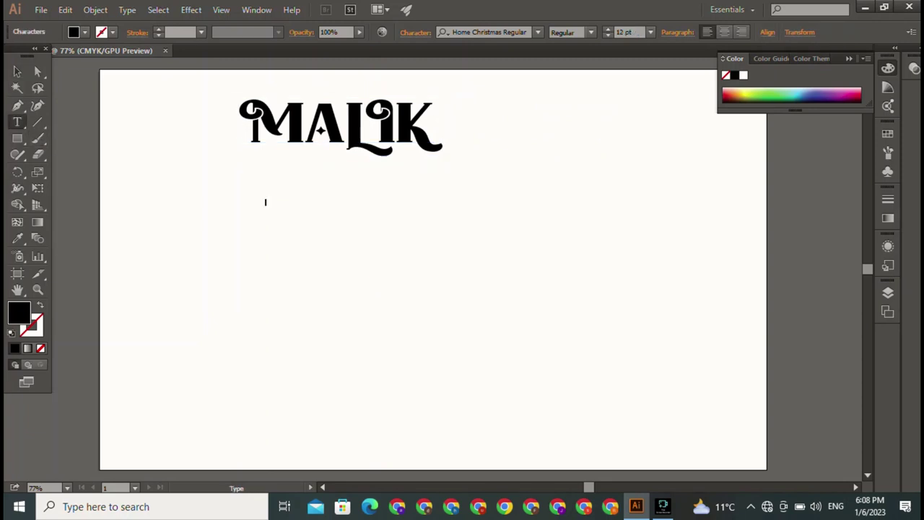
type("MA")
type("LIK")
left_click(17, 71)
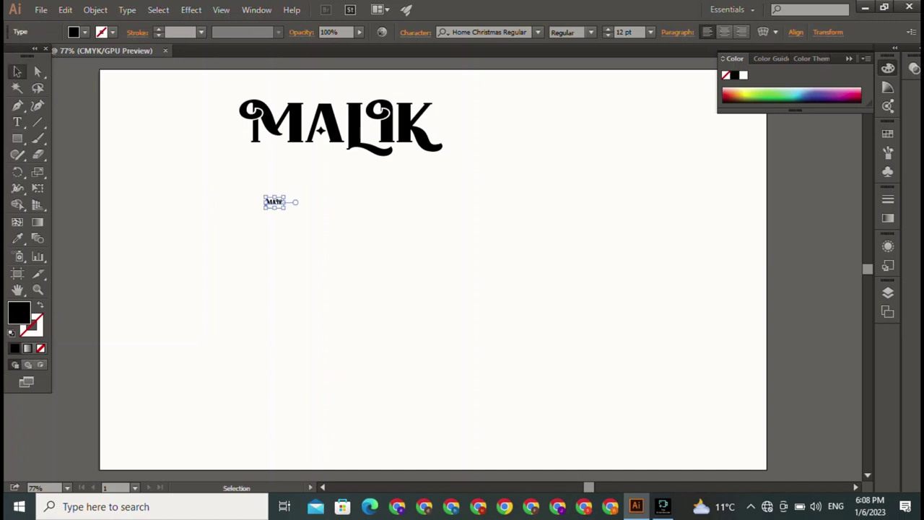
left_click_drag(286, 209, 417, 292)
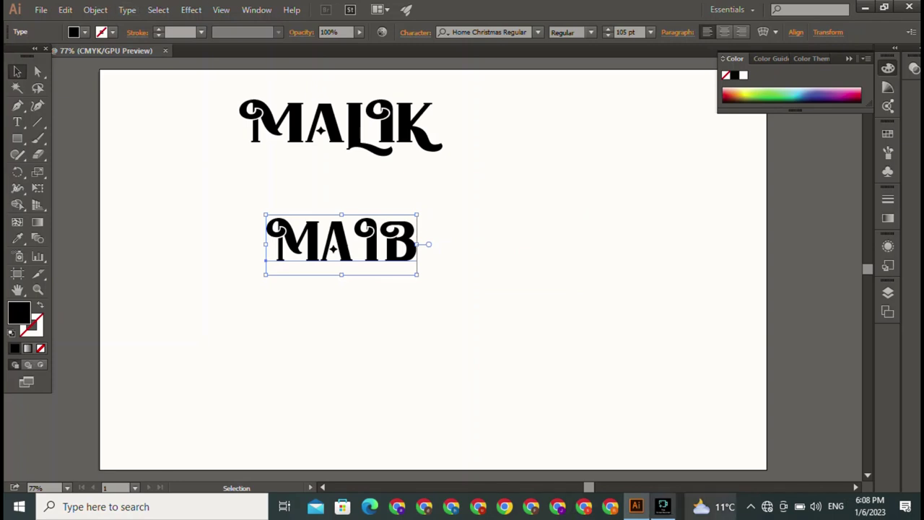
left_click_drag(341, 244, 699, 188)
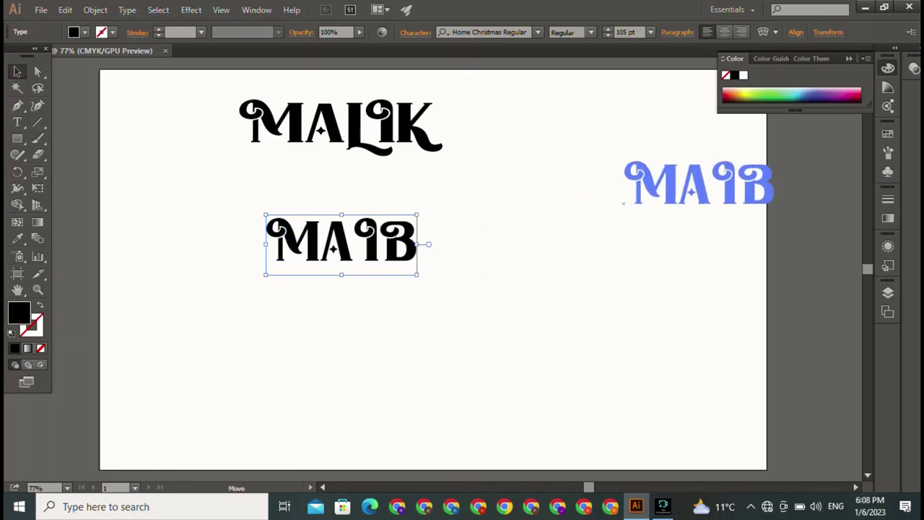
left_click_drag(341, 126, 499, 124)
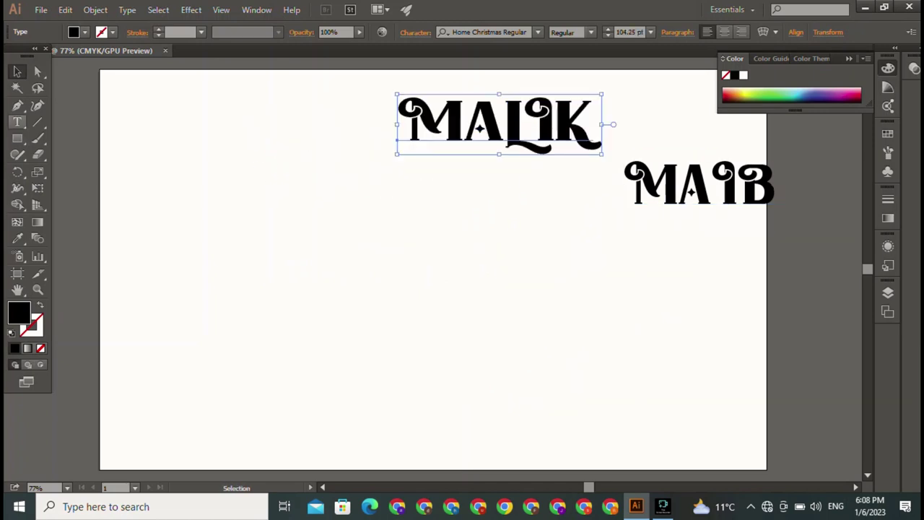
Draw a horizontal line under MALIK and MAIB, stroked black at 2 pt
left_click(37, 121)
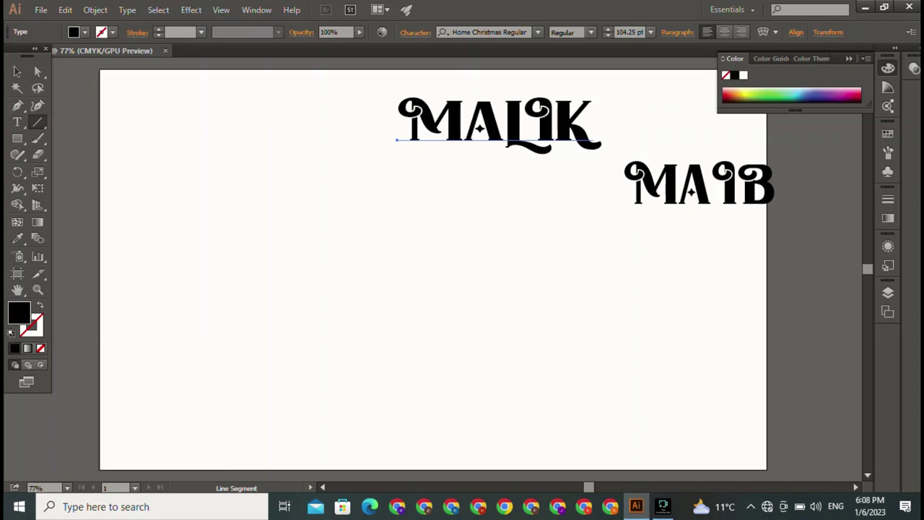
left_click_drag(250, 237, 505, 237)
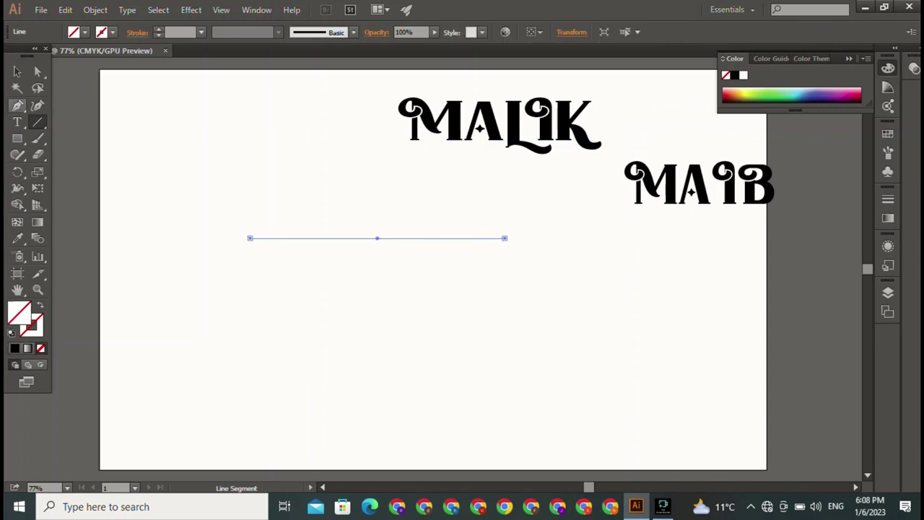
left_click(17, 71)
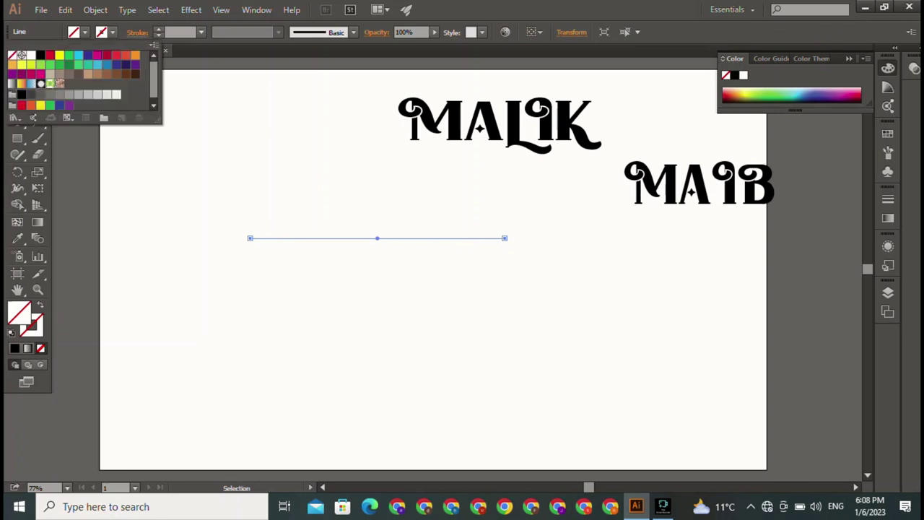
left_click(40, 55)
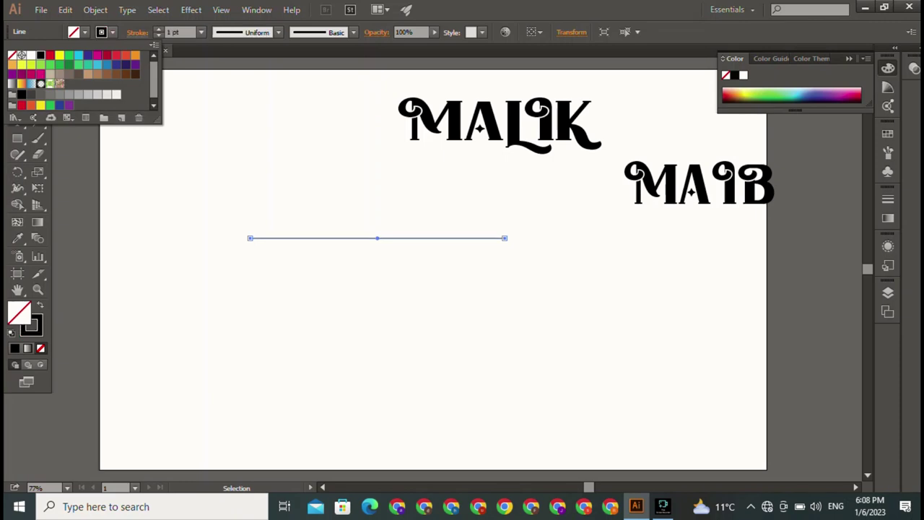
left_click(158, 28)
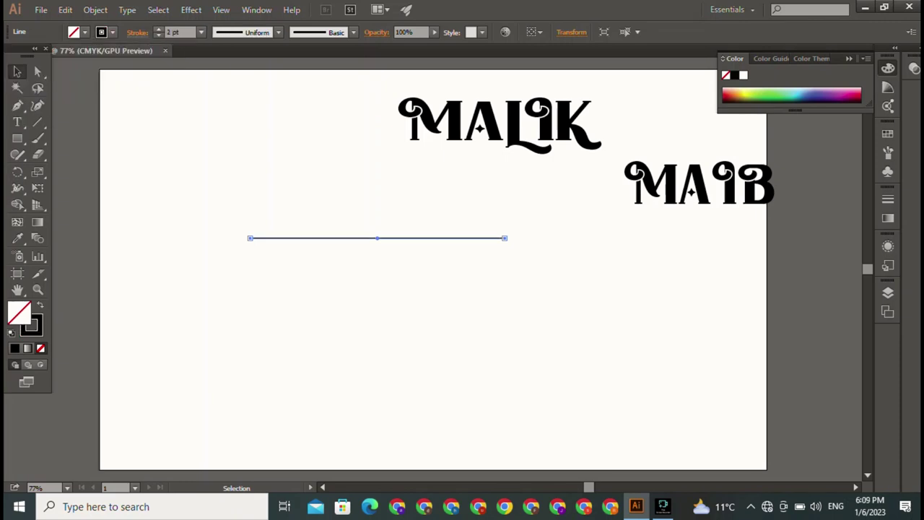
key("ctrl+shift+a")
left_click(498, 122)
Move MALIK left so it sits on top of the rule
key("t")
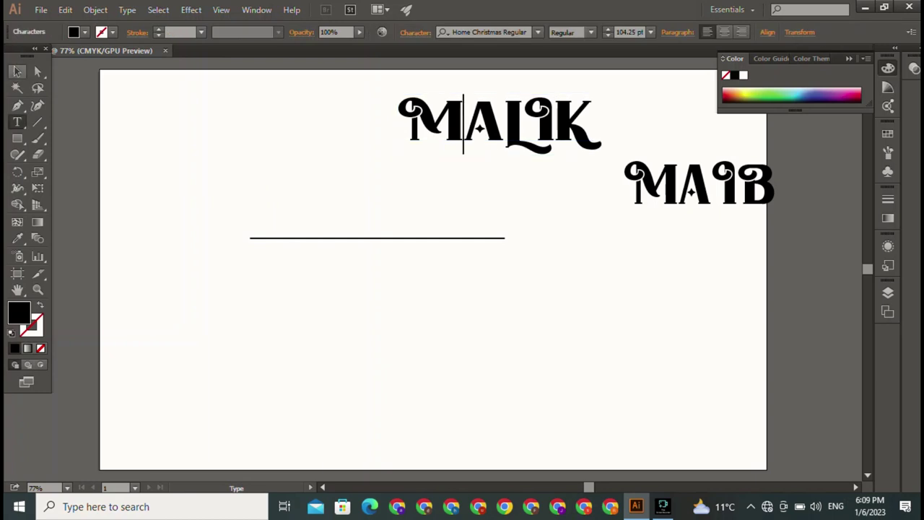
key("Escape")
key("Escape")
left_click_drag(397, 142, 231, 236)
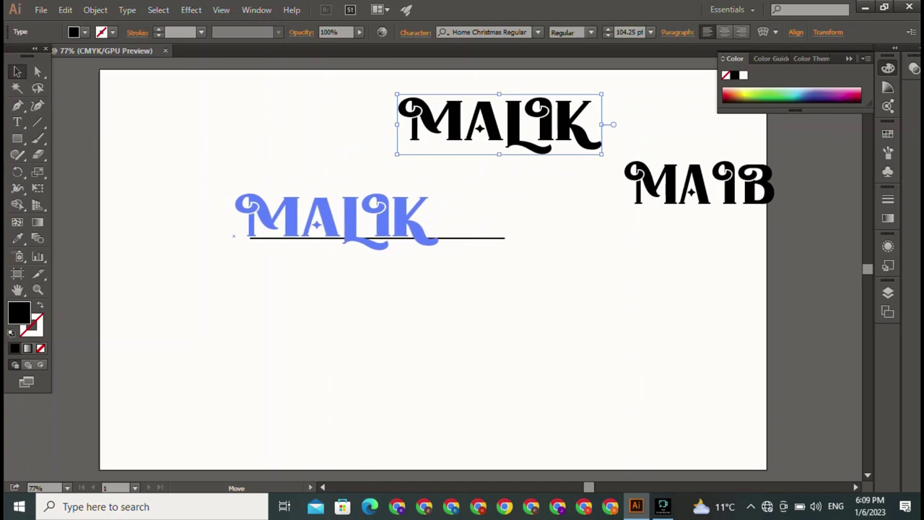
left_click_drag(232, 236, 238, 236)
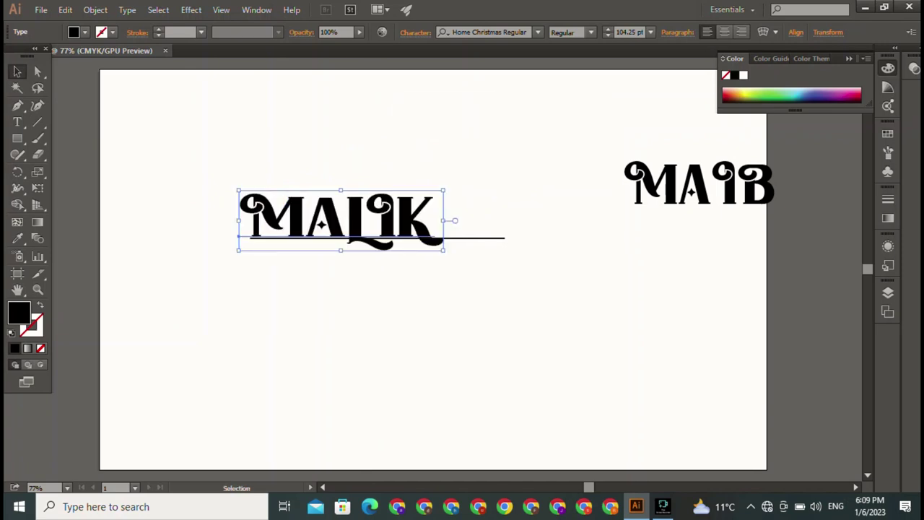
key("ctrl+shift+a")
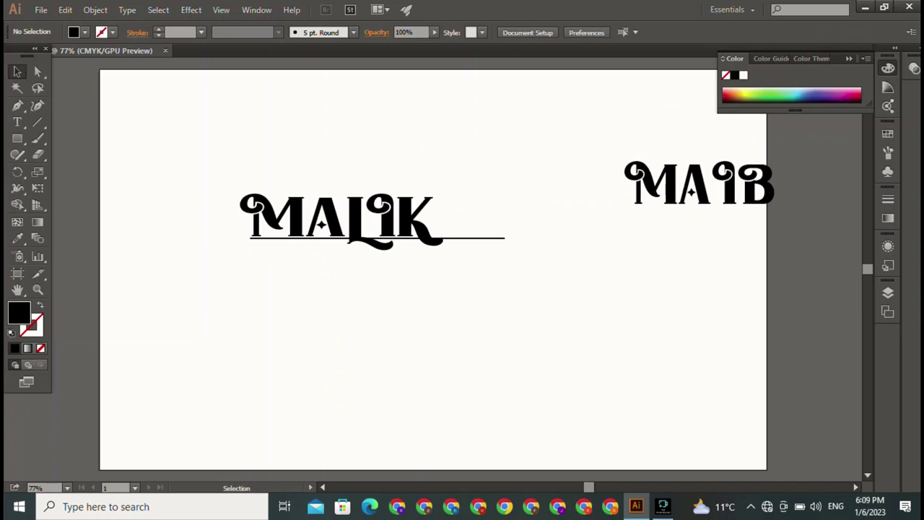
Shrink MAIB to 50.5 pt and tuck it under the rule's right end
left_click_drag(623, 203, 241, 312)
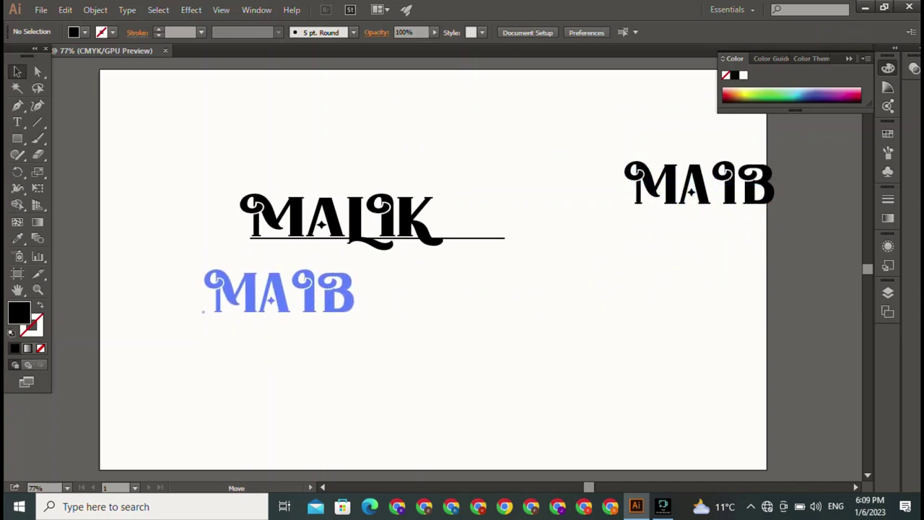
left_click_drag(242, 312, 391, 315)
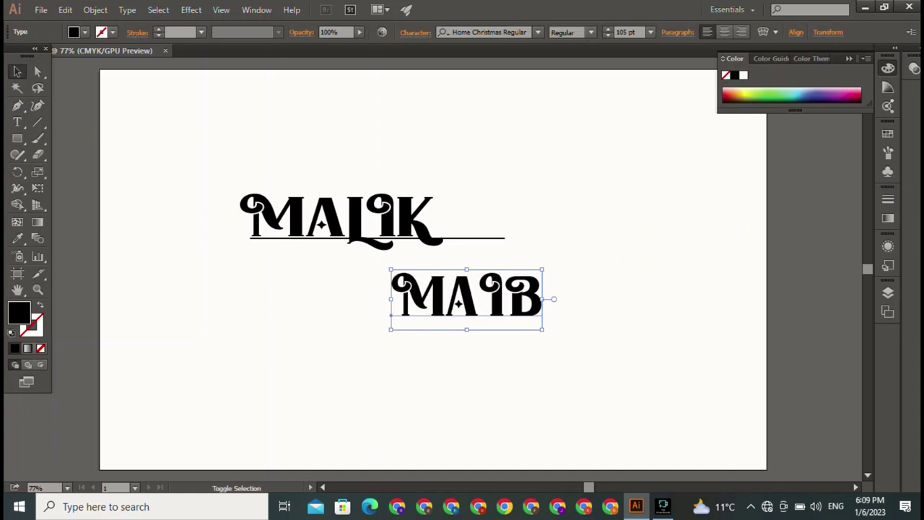
left_click_drag(542, 316, 465, 298)
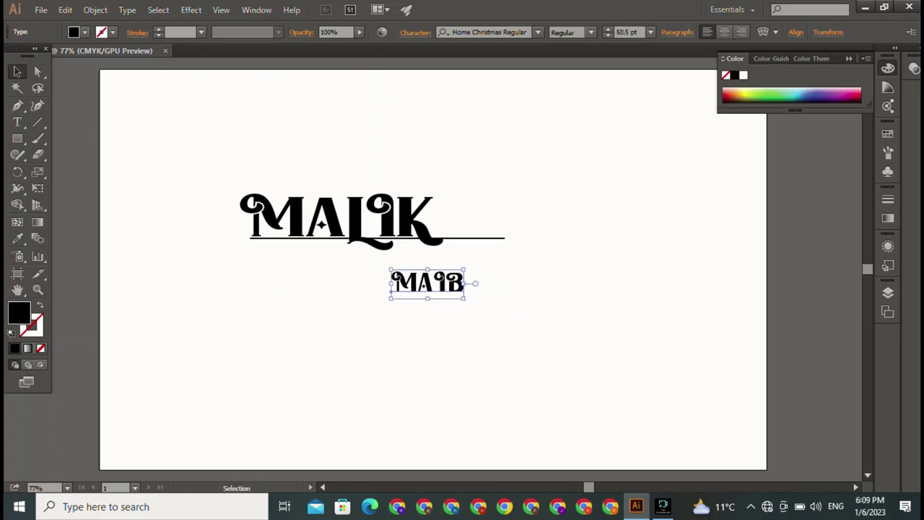
left_click_drag(426, 283, 478, 256)
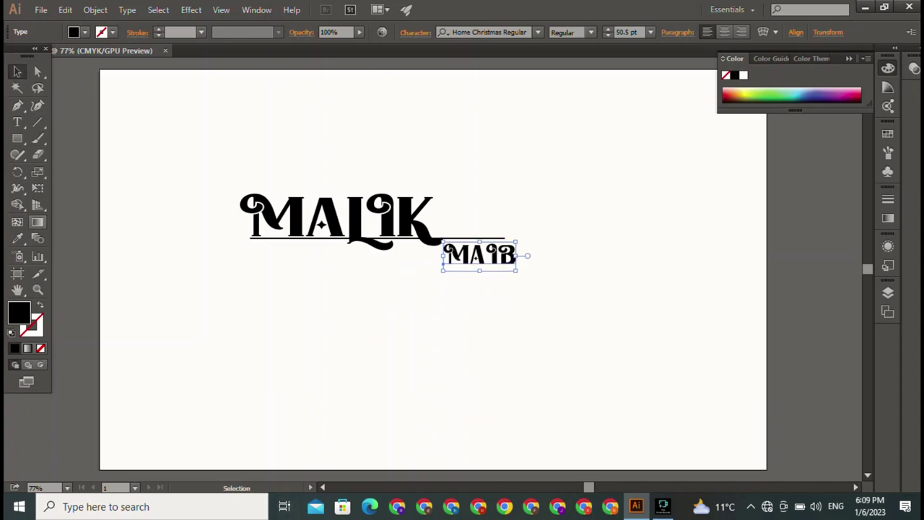
key("ctrl+shift+a")
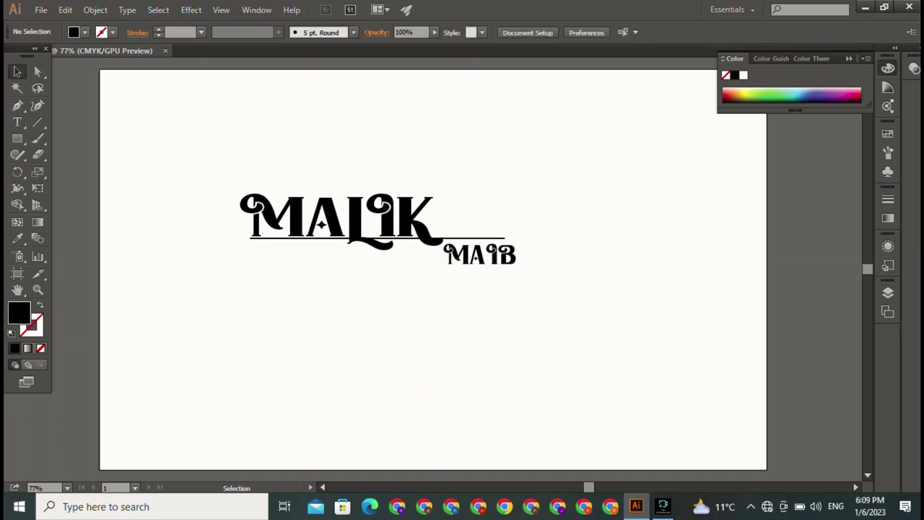
key("ctrl+z")
Shrink MALIK proportionally and drop it just above the rule
key("ctrl+shift+a")
mouse_move(190, 165)
left_mouse_down()
mouse_move(252, 212)
mouse_move(244, 356)
left_mouse_up()
left_click(480, 254)
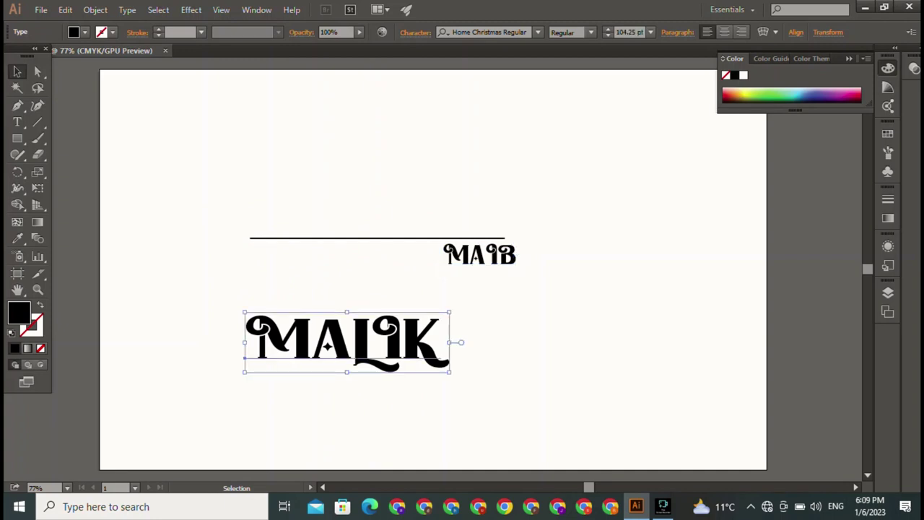
mouse_move(244, 357)
left_mouse_down()
mouse_move(240, 286)
mouse_move(247, 299)
left_mouse_up()
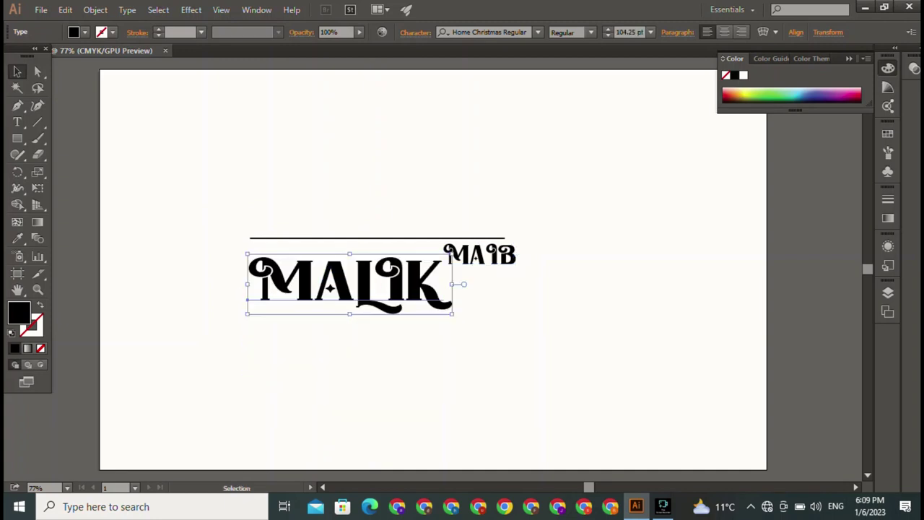
key("shift")
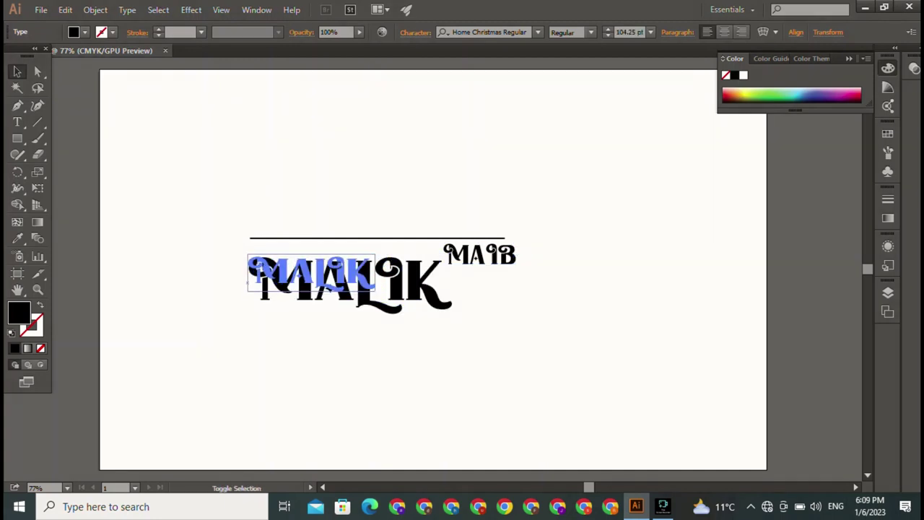
mouse_move(453, 313)
left_mouse_down()
mouse_move(333, 278)
mouse_move(287, 229)
left_mouse_up()
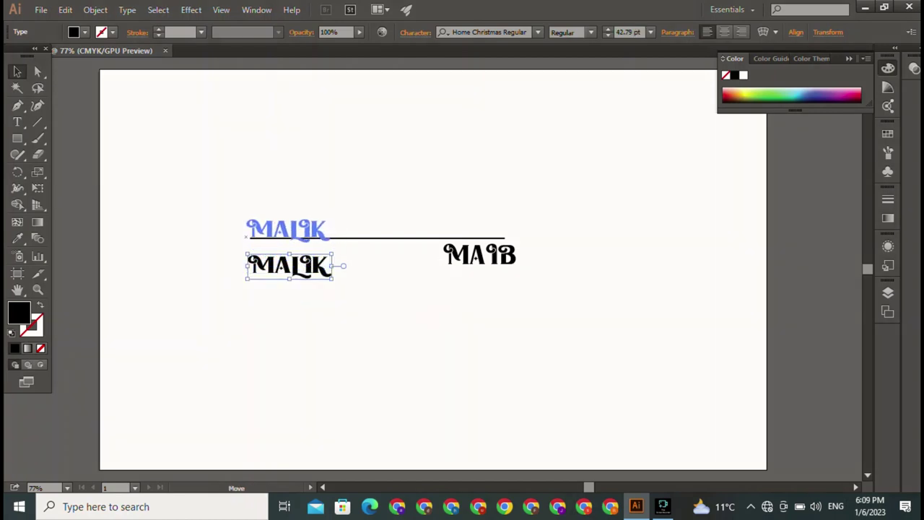
left_click(480, 254)
Enlarge MAIB to 144 pt and set it onto the rule
left_click_drag(480, 254, 650, 187)
mouse_move(442, 250)
left_mouse_down()
mouse_move(320, 245)
mouse_move(307, 234)
left_mouse_up()
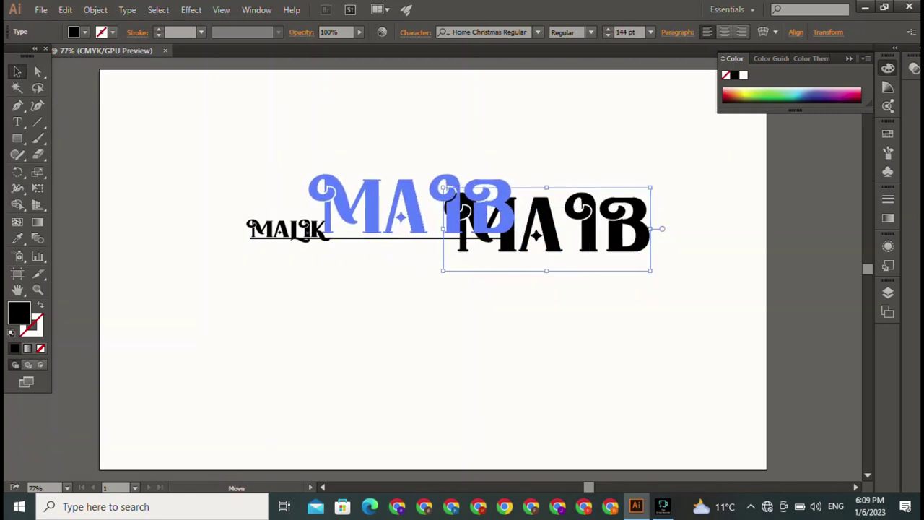
left_click_drag(308, 234, 310, 235)
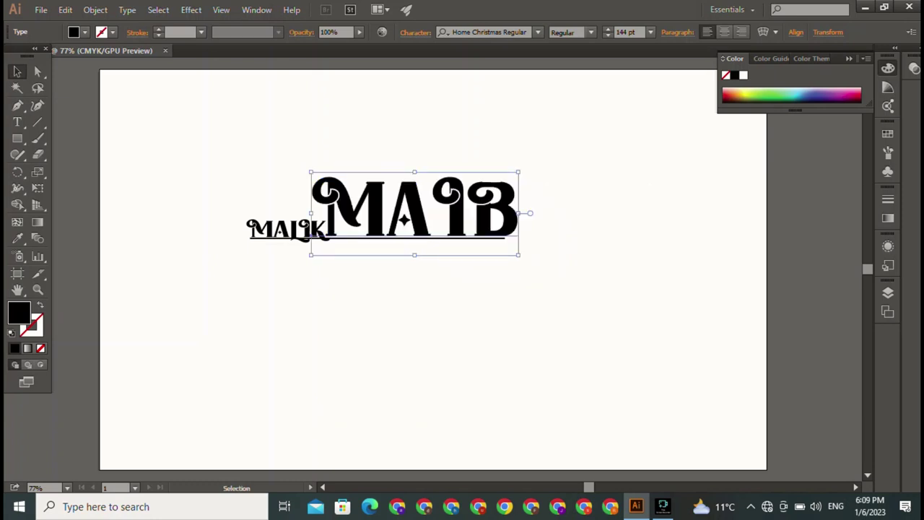
key("ctrl+shift+a")
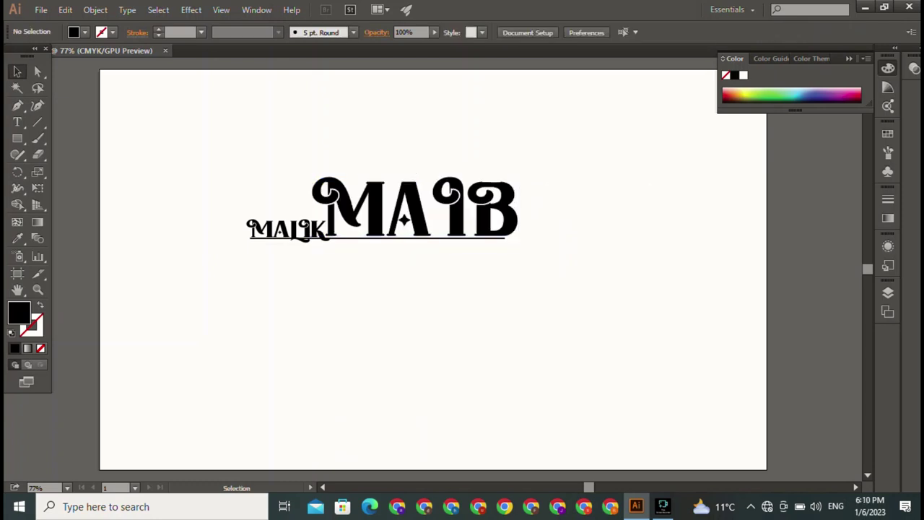
Shrink MALIK to 21.65 pt and place it above MAIB's top-left edge
mouse_move(289, 230)
left_mouse_down()
mouse_move(454, 251)
mouse_move(390, 254)
left_mouse_up()
mouse_move(412, 209)
left_mouse_down()
mouse_move(353, 167)
mouse_move(452, 214)
mouse_move(733, 393)
left_mouse_up()
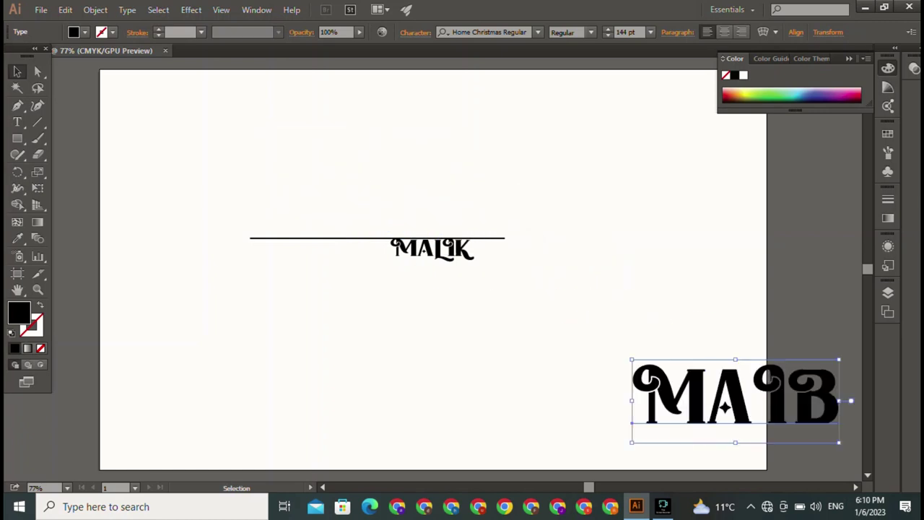
mouse_move(432, 248)
left_mouse_down()
mouse_move(351, 239)
mouse_move(260, 137)
mouse_move(272, 162)
left_mouse_up()
mouse_move(634, 421)
left_mouse_down()
mouse_move(226, 257)
mouse_move(299, 229)
mouse_move(275, 236)
left_mouse_up()
left_click(271, 162)
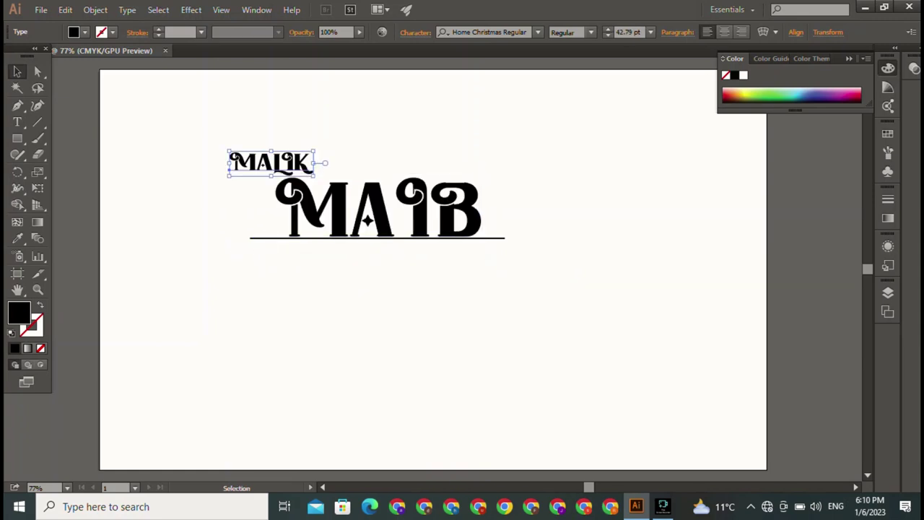
left_click_drag(314, 151, 257, 172)
key("ctrl+shift+a")
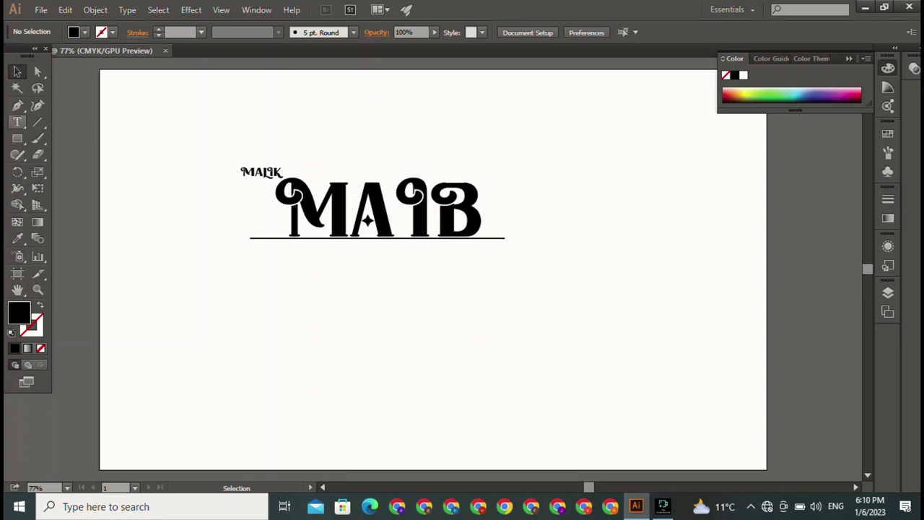
Draw a black 45° diamond with 27.5 pt rounded corners and a sharp-cornered copy down-left
left_click(18, 138)
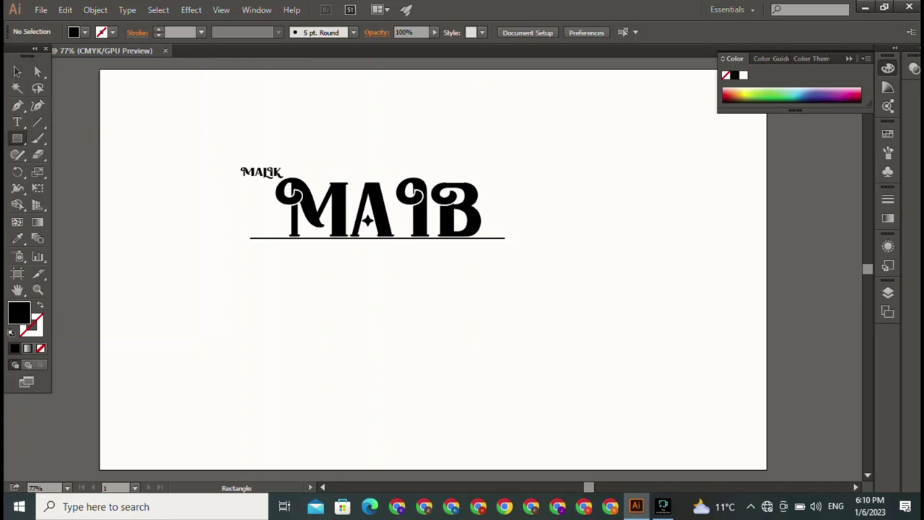
left_click_drag(566, 165, 713, 312)
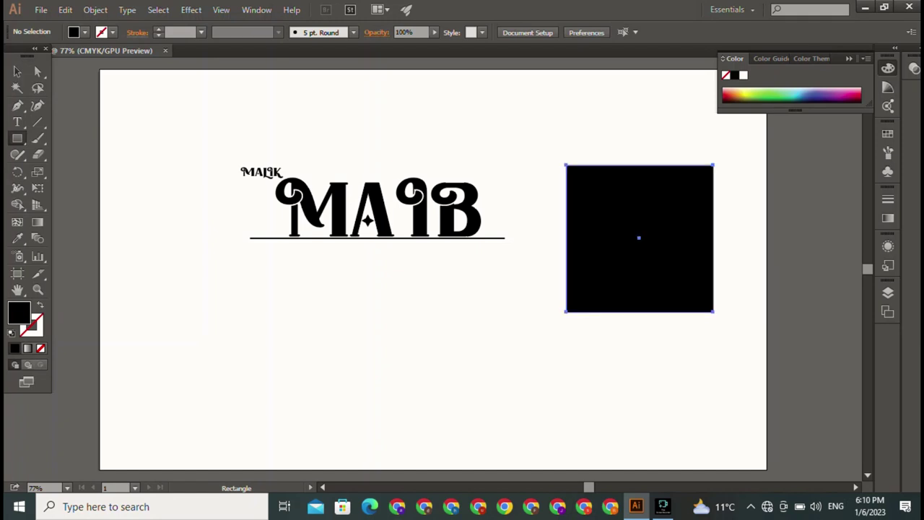
key("v")
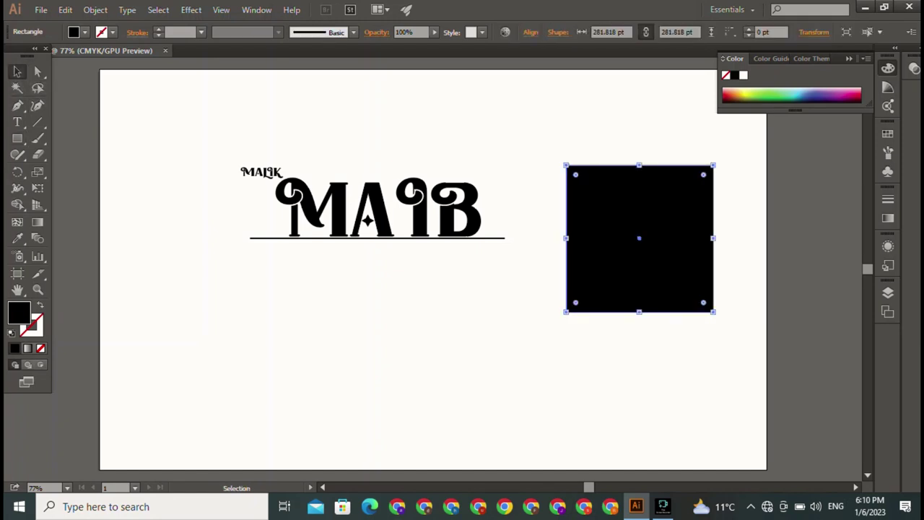
key("shift")
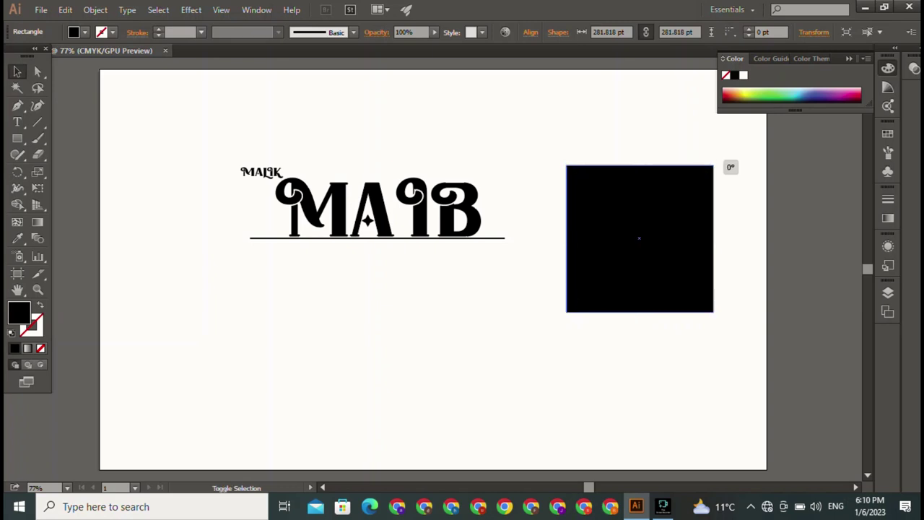
mouse_move(731, 169)
left_mouse_down()
mouse_move(640, 130)
mouse_move(639, 154)
left_mouse_up()
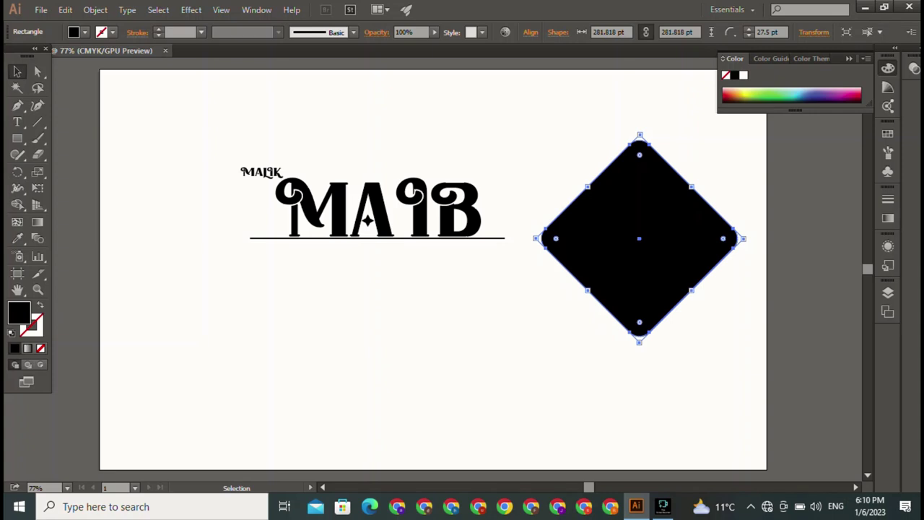
left_click_drag(639, 238, 519, 359, "alt")
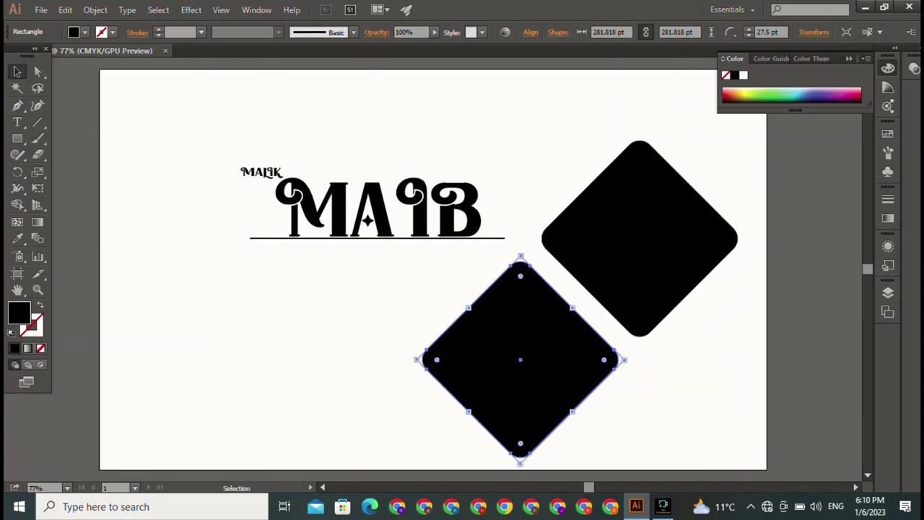
left_click_drag(520, 276, 520, 264)
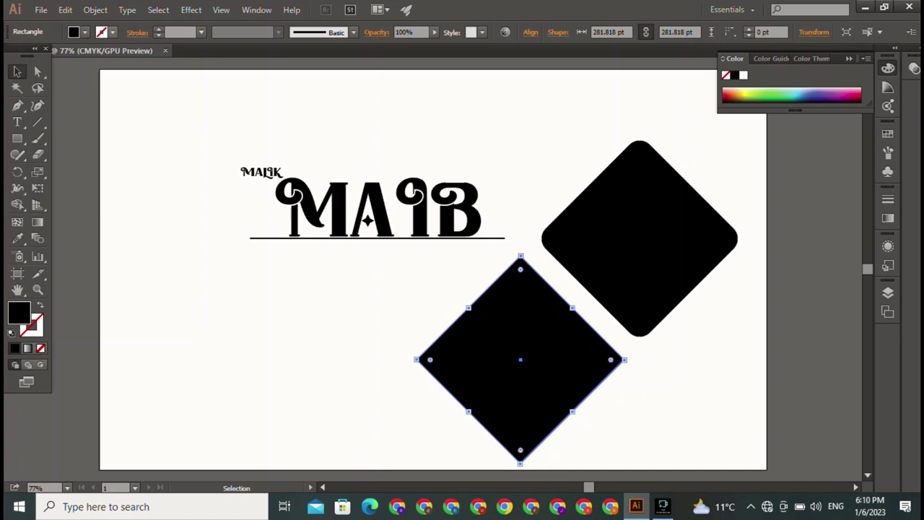
Turn the sharp diamond into an outline with a black stroke and no fill
left_click(113, 32)
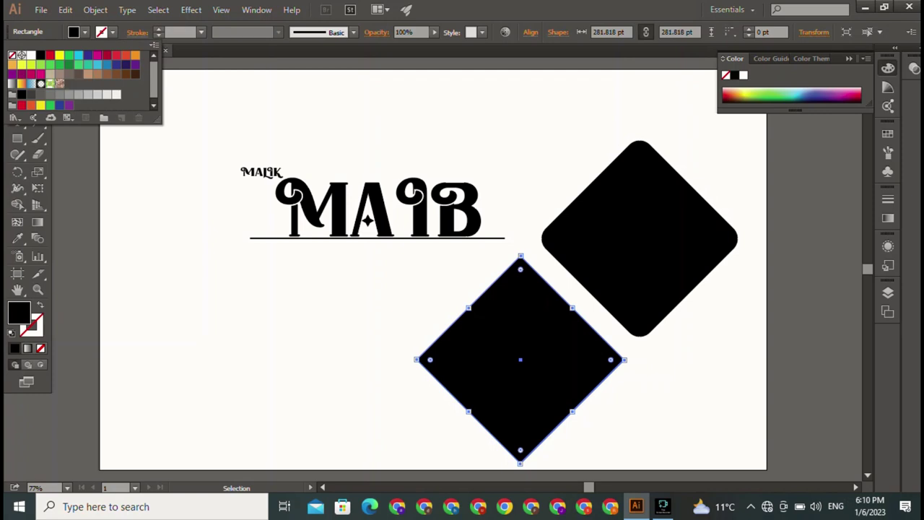
left_click(41, 55)
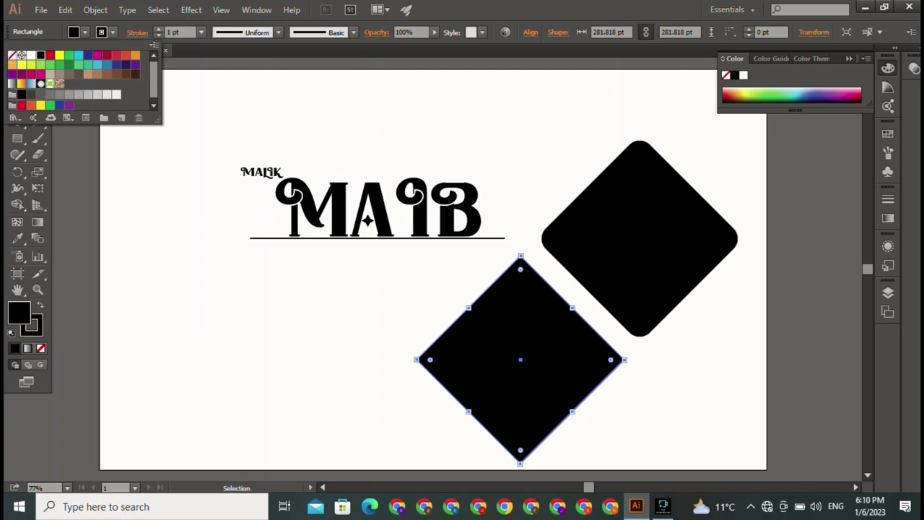
left_click(84, 32)
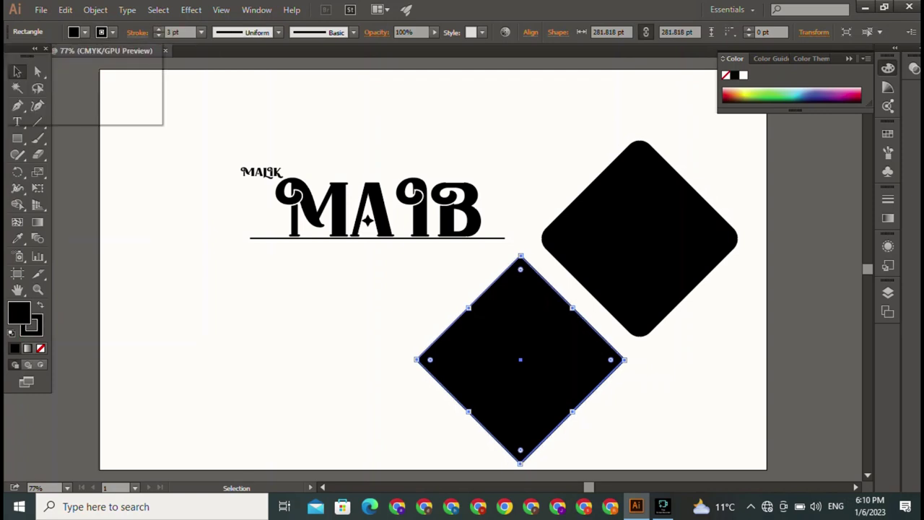
left_click(12, 56)
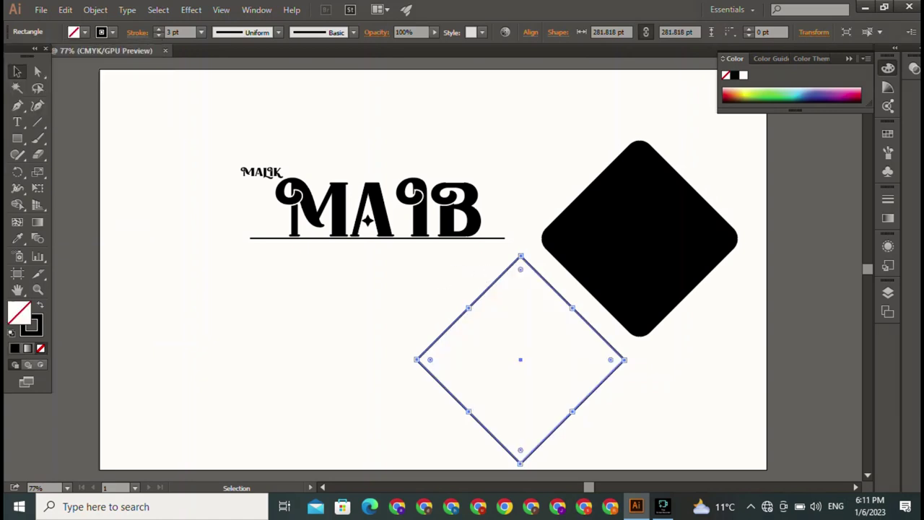
left_click(376, 210)
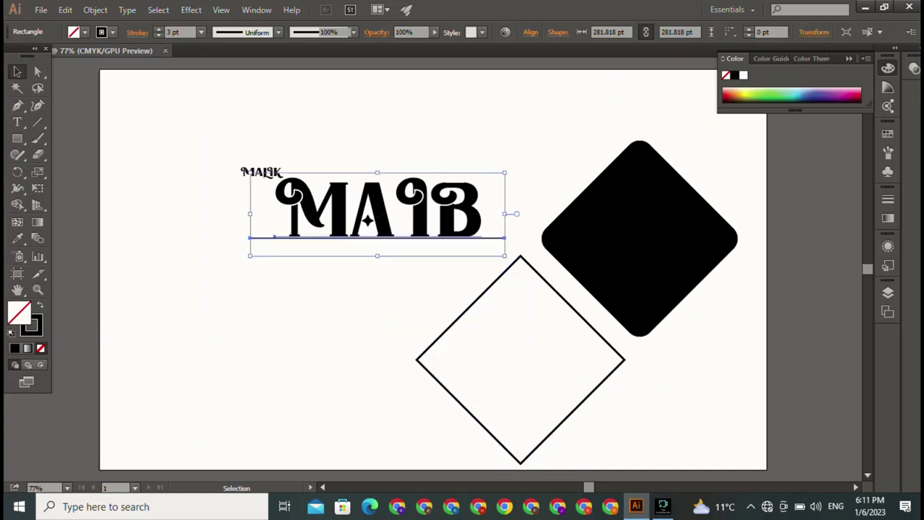
left_click(289, 361)
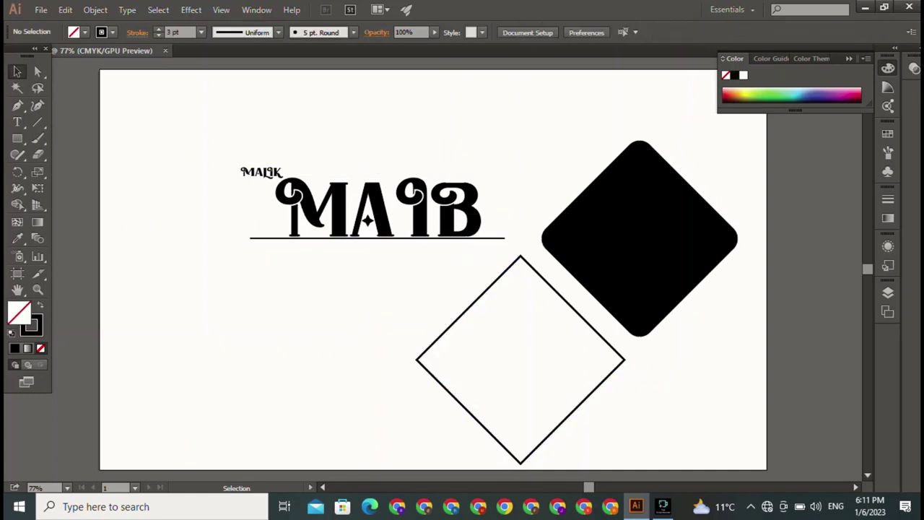
Shrink the outline diamond to about 129 pt above MAIB, and move MALIK under the rule's right end
left_click_drag(624, 359, 388, 195)
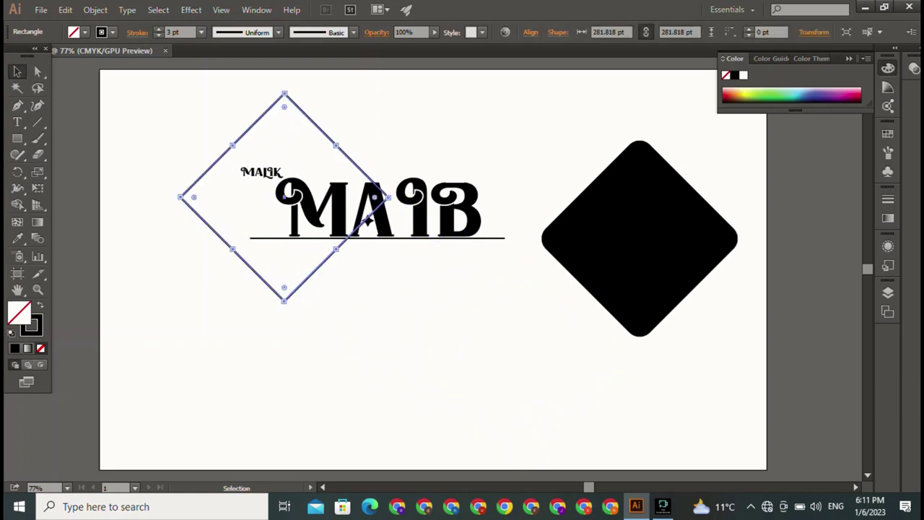
key("shift")
left_click_drag(284, 301, 285, 187)
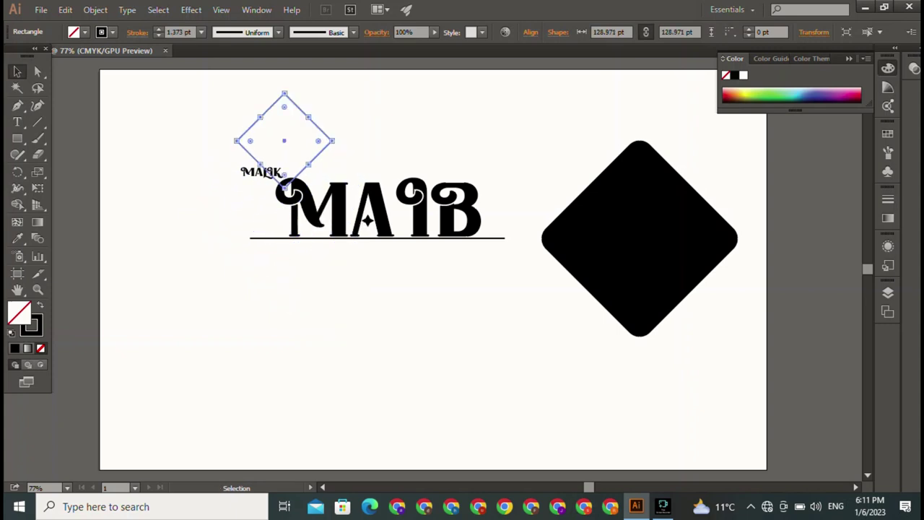
left_click_drag(283, 141, 329, 126)
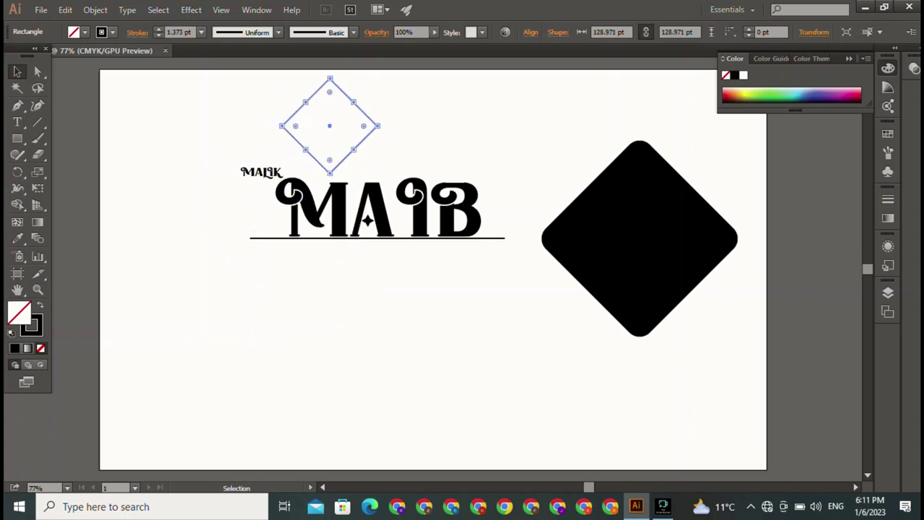
left_click_drag(262, 172, 486, 246)
Sharpen the black diamond's corners, shrink it to about 159 pt, then delete it
key("ctrl+shift+a")
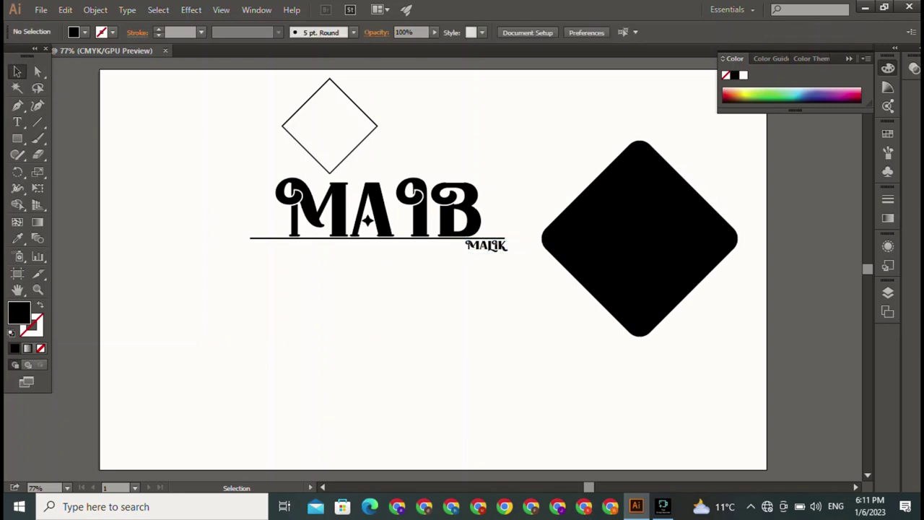
left_click(639, 239)
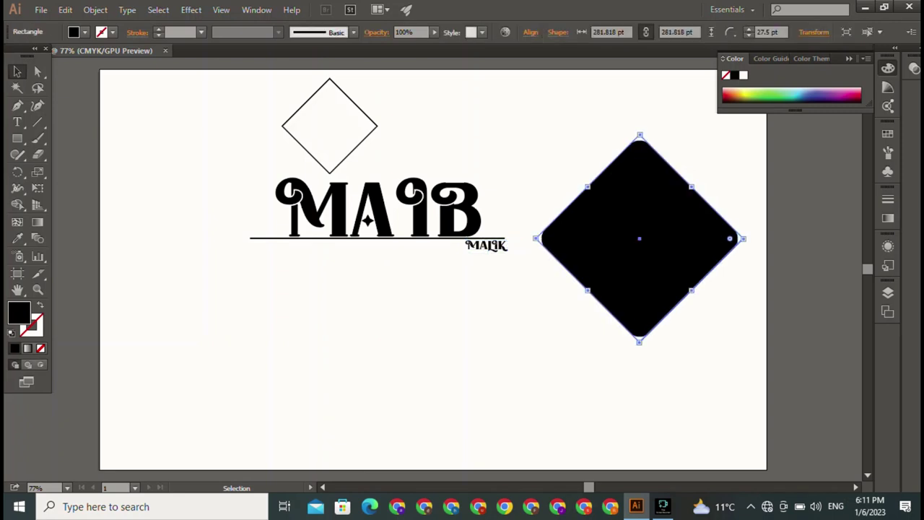
left_click_drag(729, 238, 741, 239)
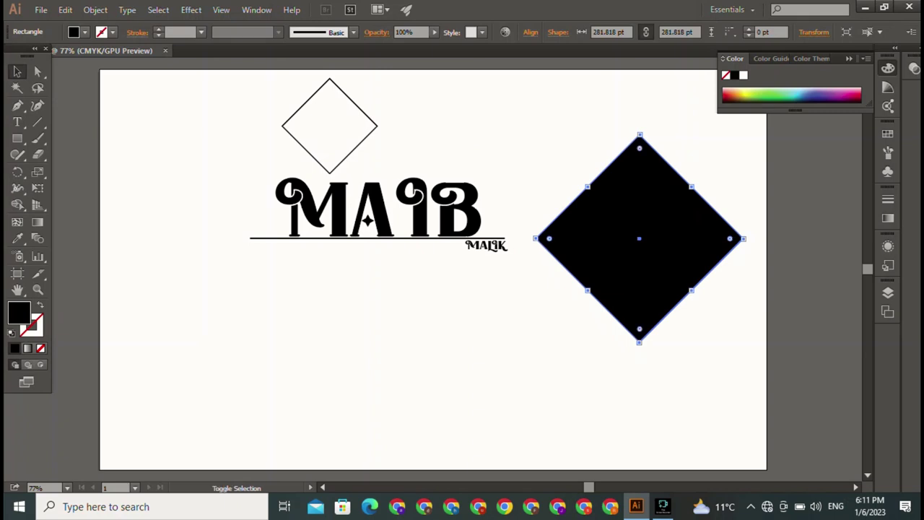
left_click_drag(639, 342, 639, 253)
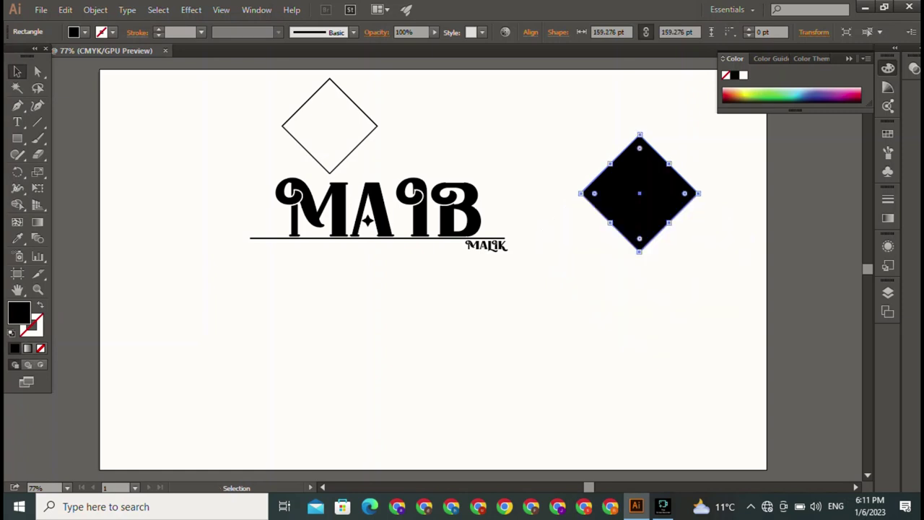
mouse_move(639, 192)
left_mouse_down()
mouse_move(385, 130)
mouse_move(469, 116)
left_mouse_up()
key("Delete")
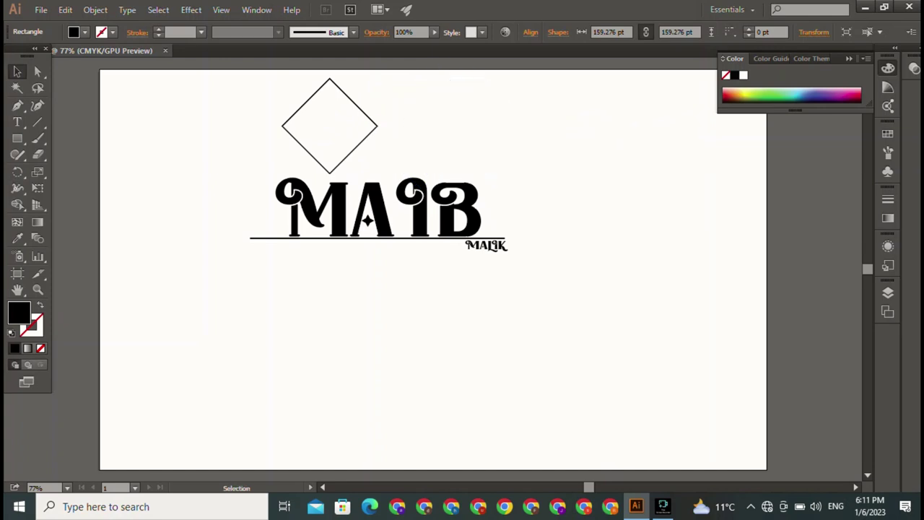
Duplicate the outline diamond to the right so the pair overlaps, undoing a trial right-align
left_click(361, 110)
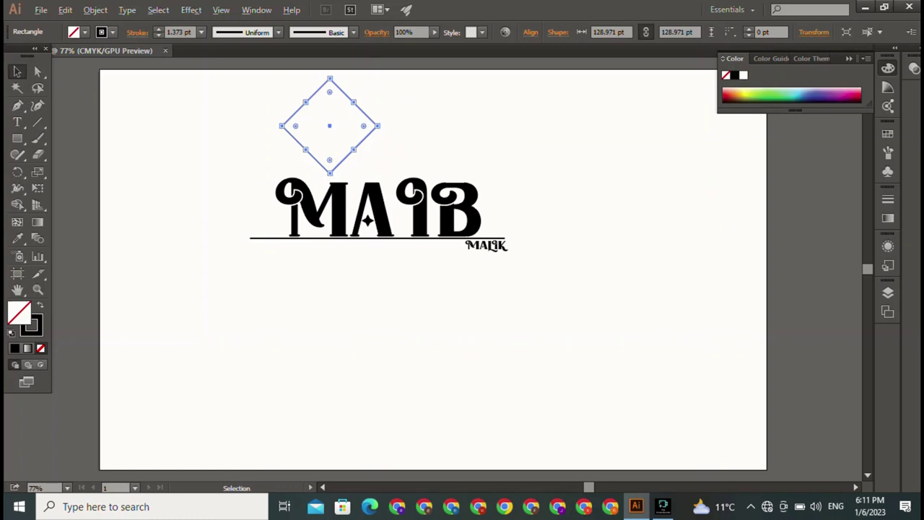
mouse_move(361, 110)
left_mouse_down()
mouse_move(427, 116)
mouse_move(423, 108)
left_mouse_up()
left_click_drag(268, 93, 380, 144)
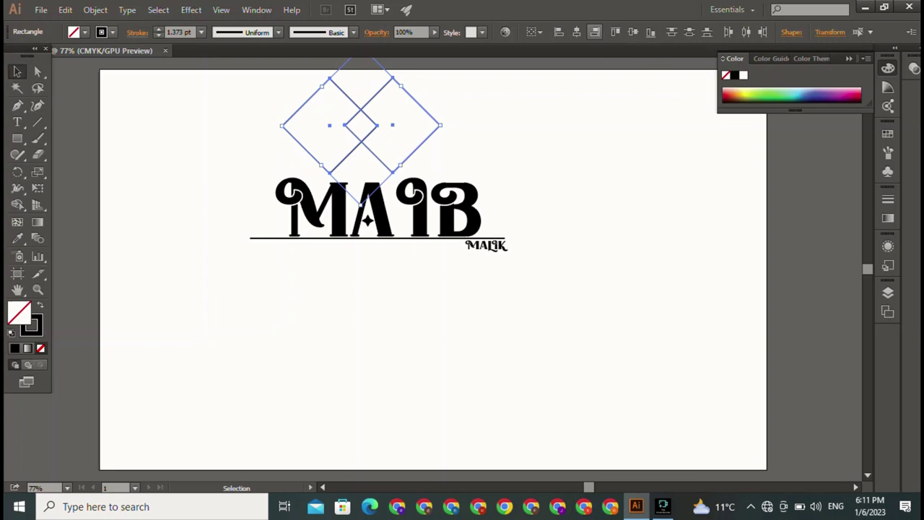
left_click(594, 32)
key("ctrl+z")
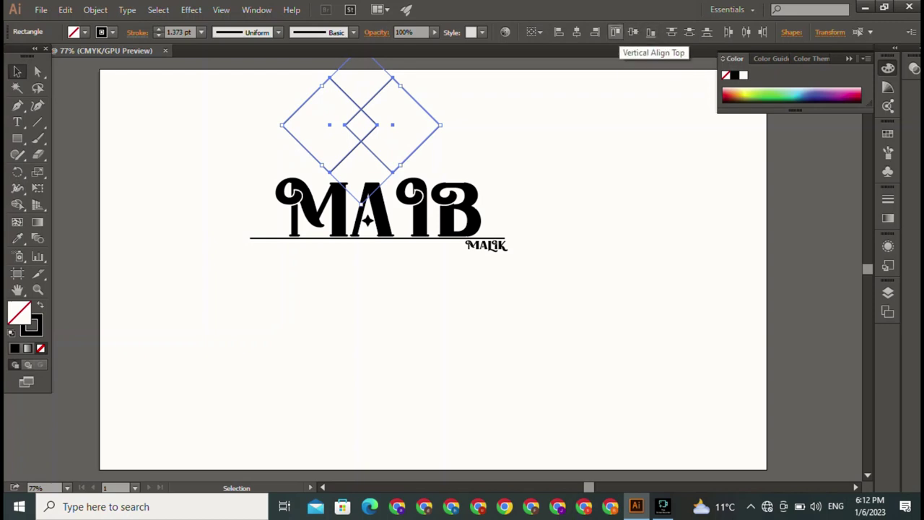
key("ctrl+shift+a")
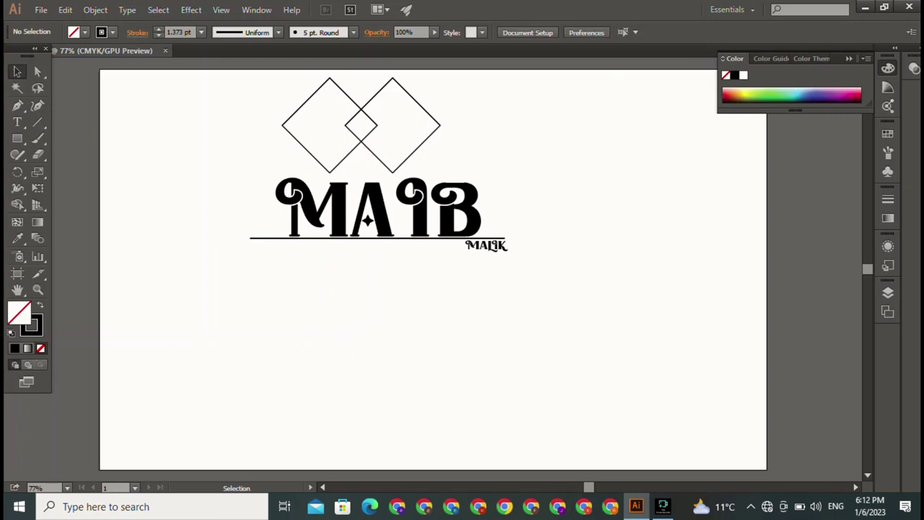
left_click_drag(234, 81, 361, 166)
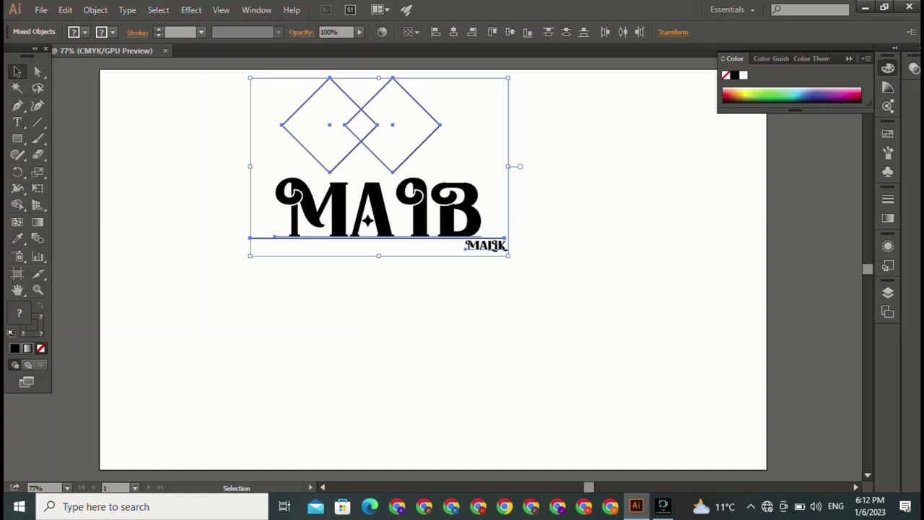
Move the whole logo to the artboard centre and scale the MALIK text down
mouse_move(455, 211)
left_mouse_down()
mouse_move(486, 248)
mouse_move(498, 303)
left_mouse_up()
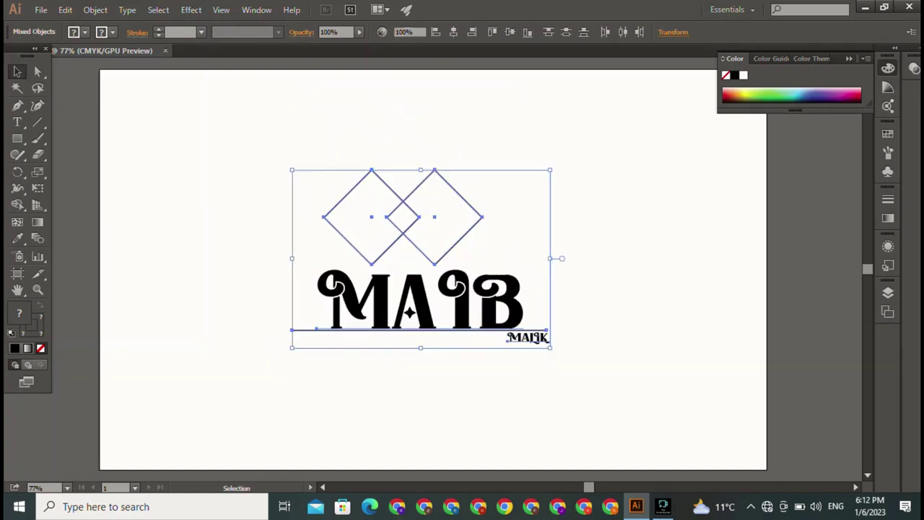
key("ctrl+shift+a")
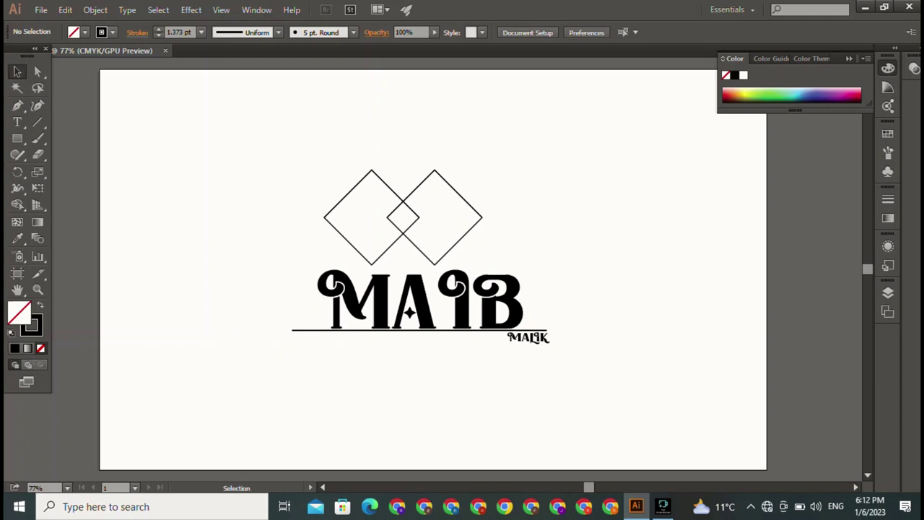
left_click(529, 337, "shift")
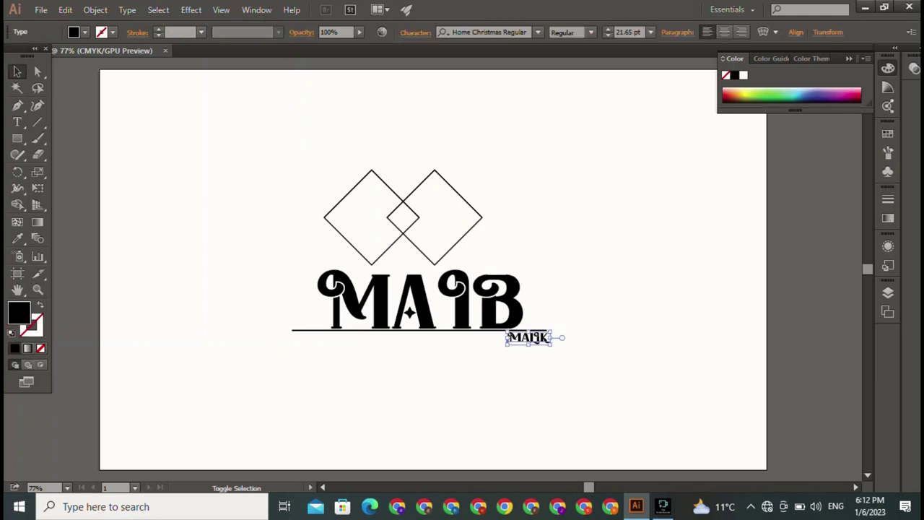
left_click_drag(552, 345, 536, 341)
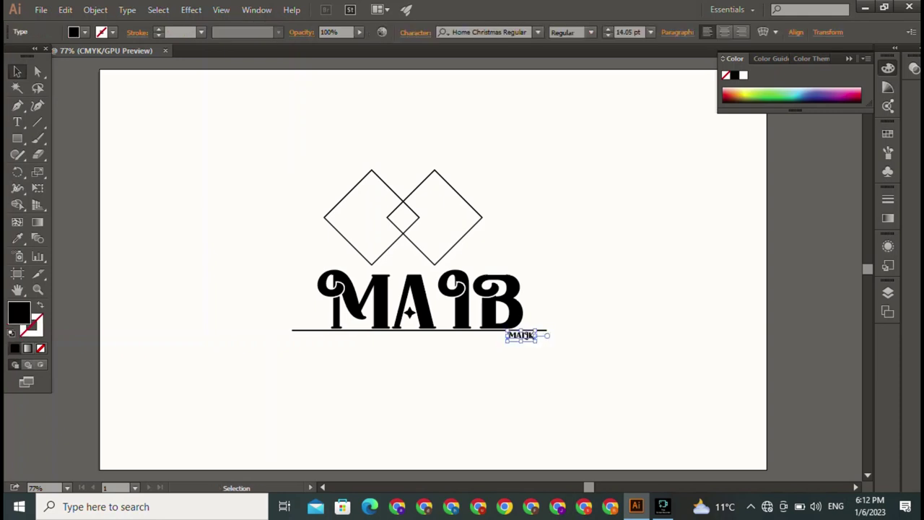
left_click_drag(316, 329, 315, 329)
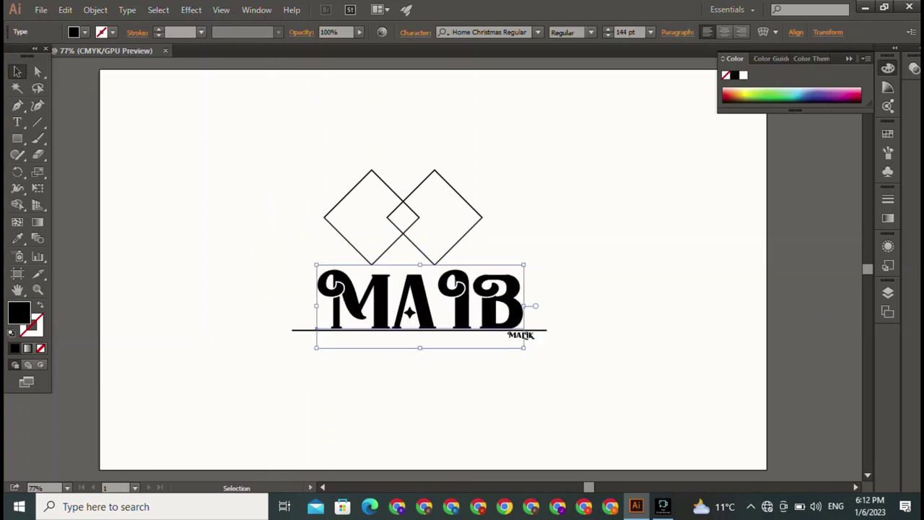
Place MALIK inside the overlap of the two diamonds, shrinking it to fit
mouse_move(521, 335)
left_mouse_down()
mouse_move(395, 216)
mouse_move(403, 218)
left_mouse_up()
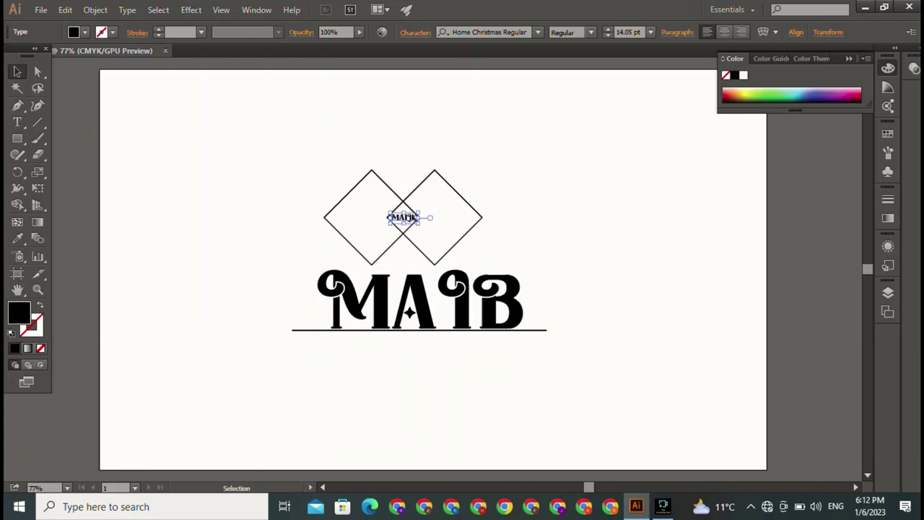
left_click(403, 218, "shift")
left_click(403, 217, "shift")
left_click_drag(418, 223, 409, 221)
key("Right")
key("Right")
key("Right")
key("Right")
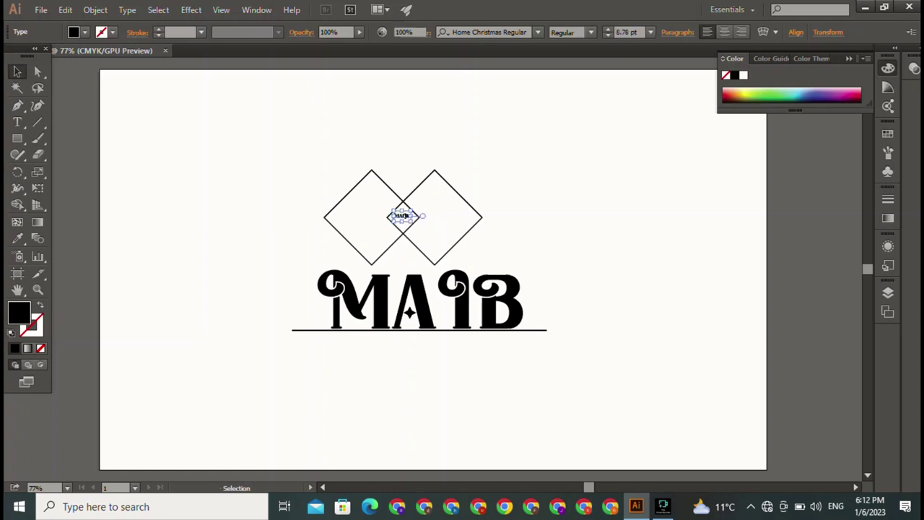
Set the MALIK text's font size to 11 pt
key("ctrl+shift+a")
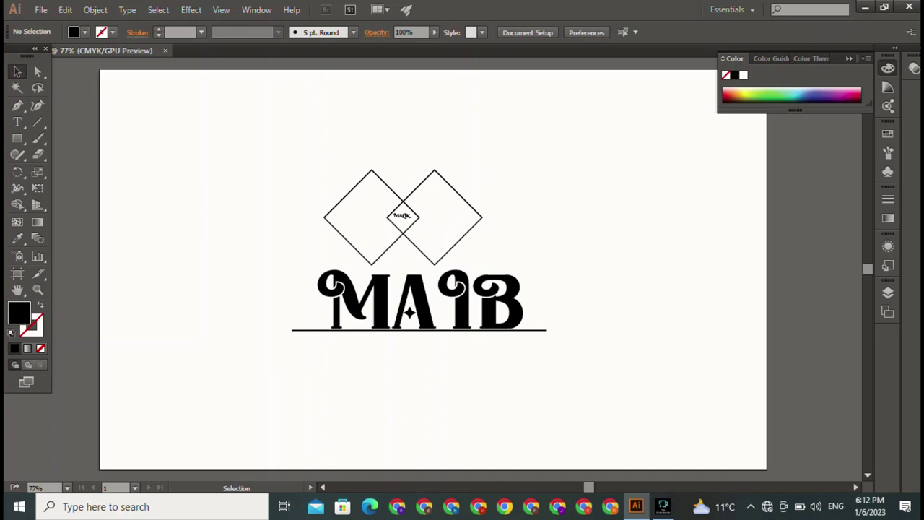
left_click(402, 216)
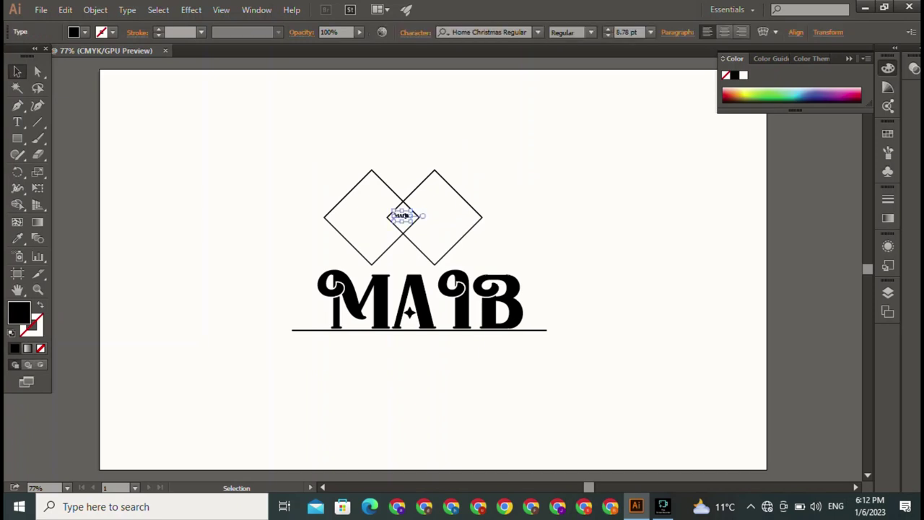
left_click(608, 29)
left_click(608, 29)
key("ctrl+shift+a")
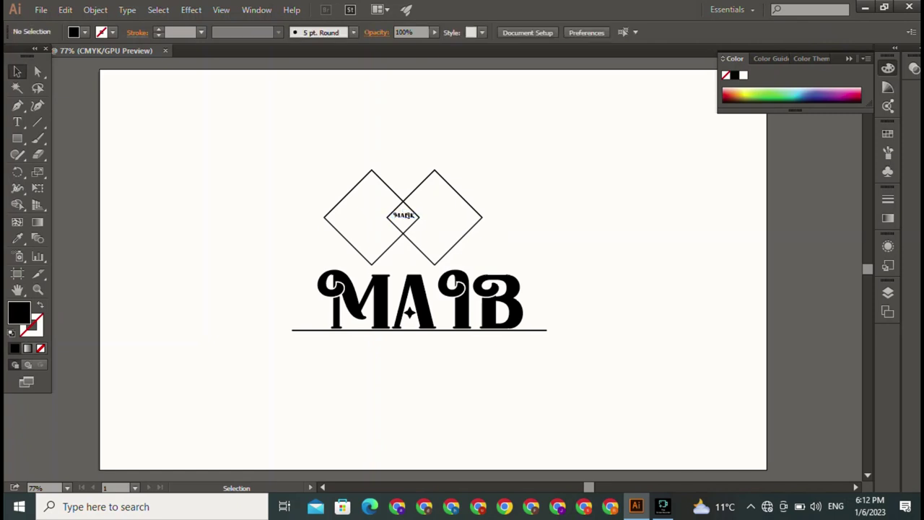